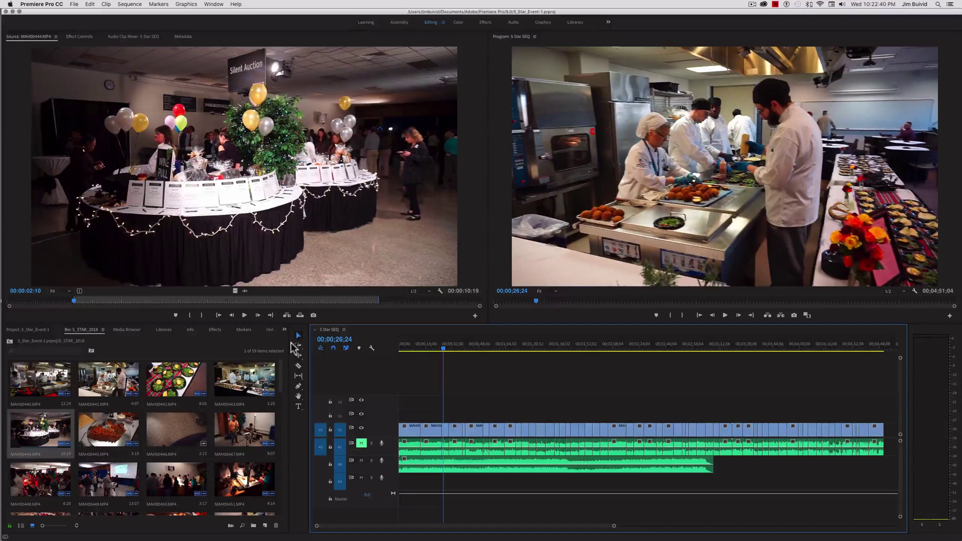
key(alt+super+equal)
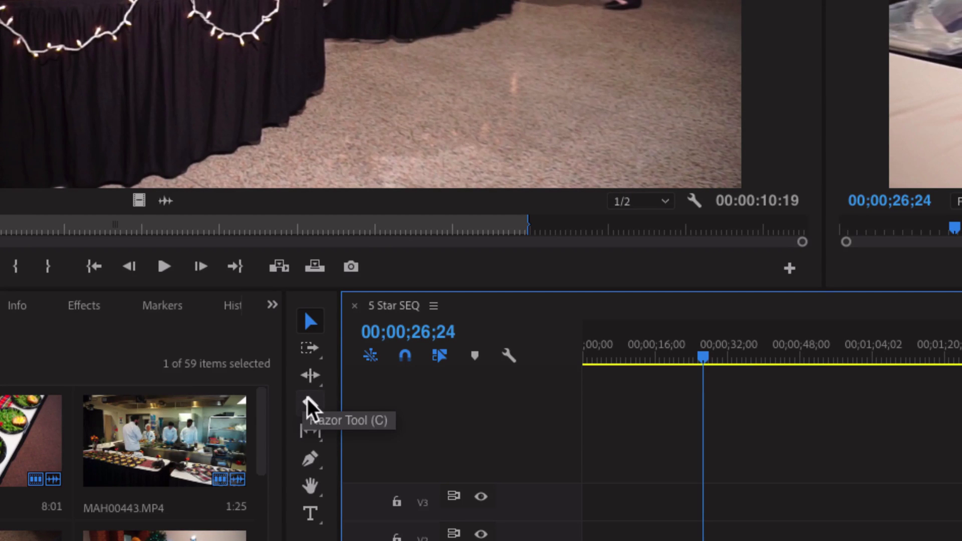
key(alt+super+minus)
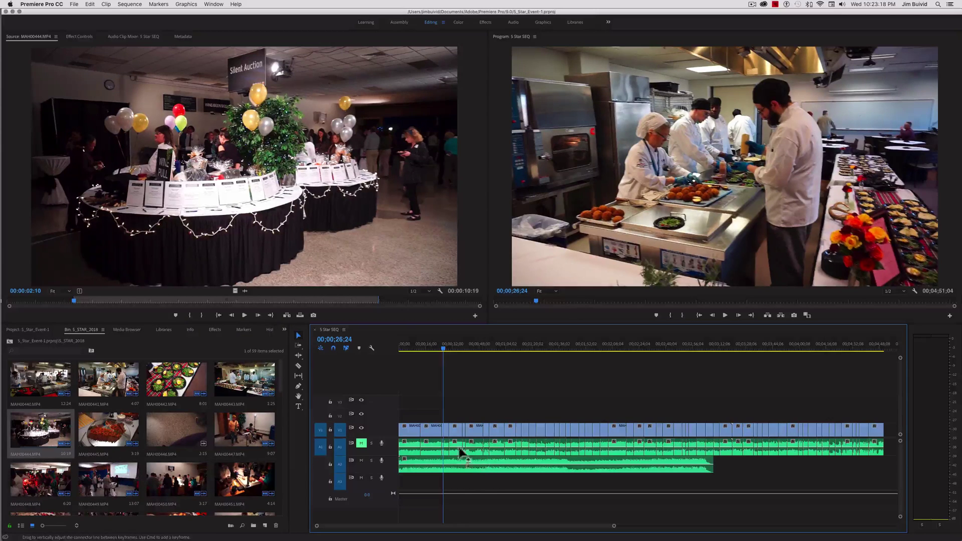
Step: Mute audio track A2, unmute track A1, and play a few seconds of the sequence from its beginning
drag(443, 349, 385, 350)
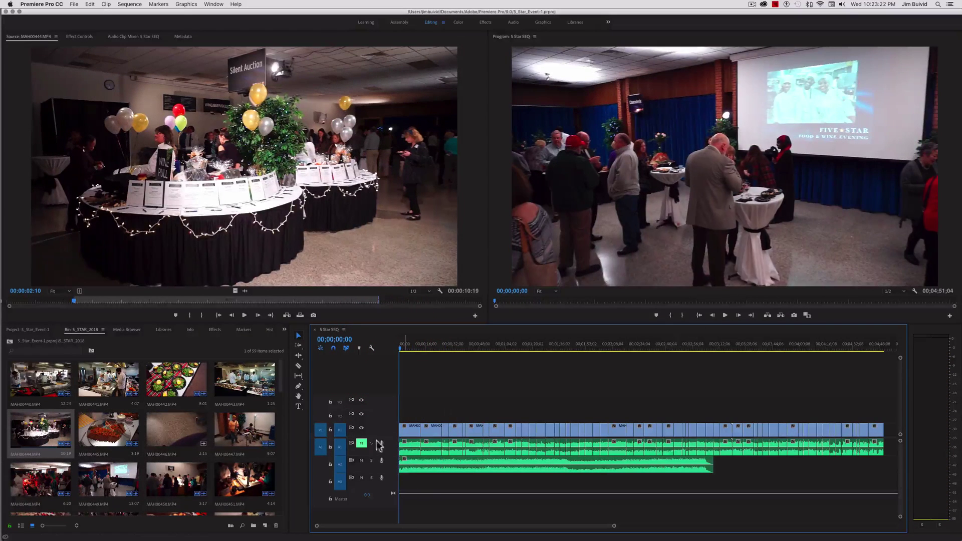
click(361, 460)
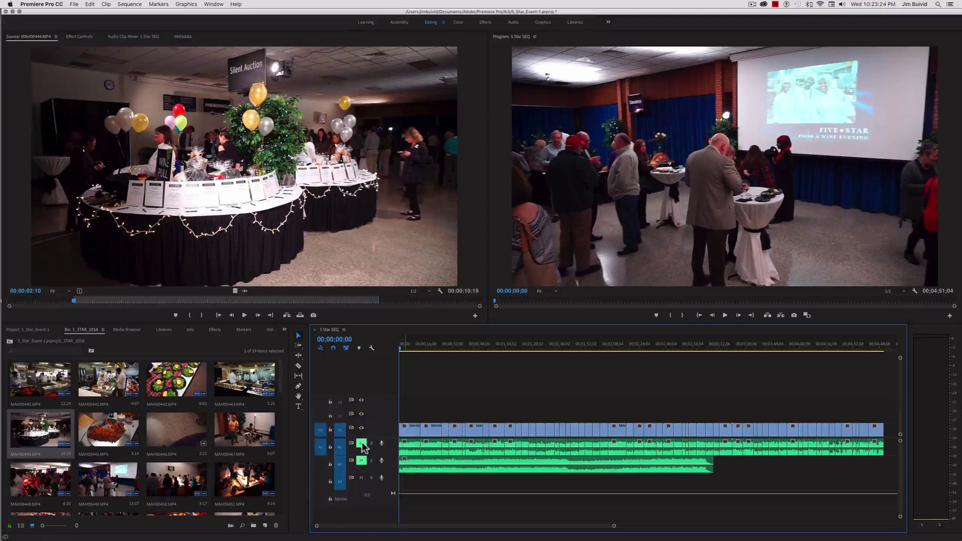
click(361, 443)
click(725, 315)
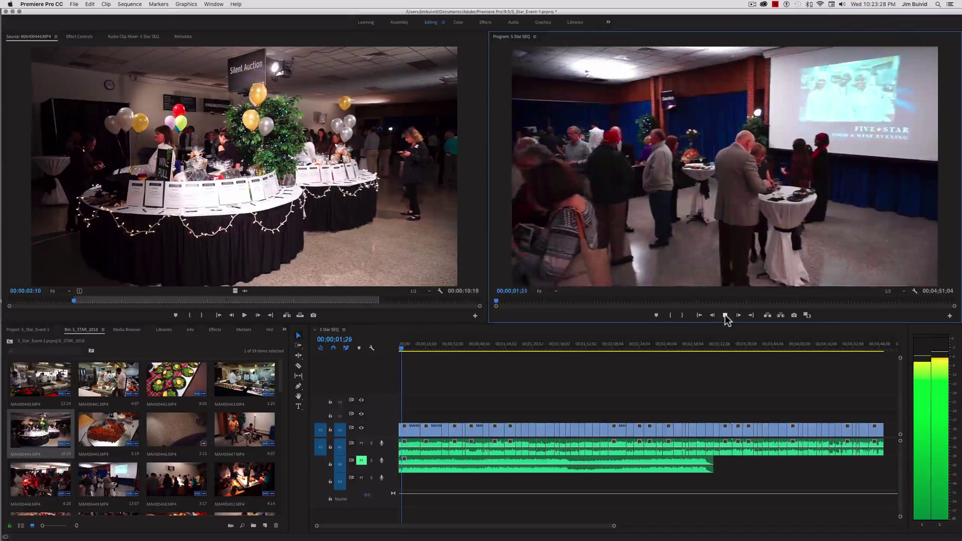
click(725, 314)
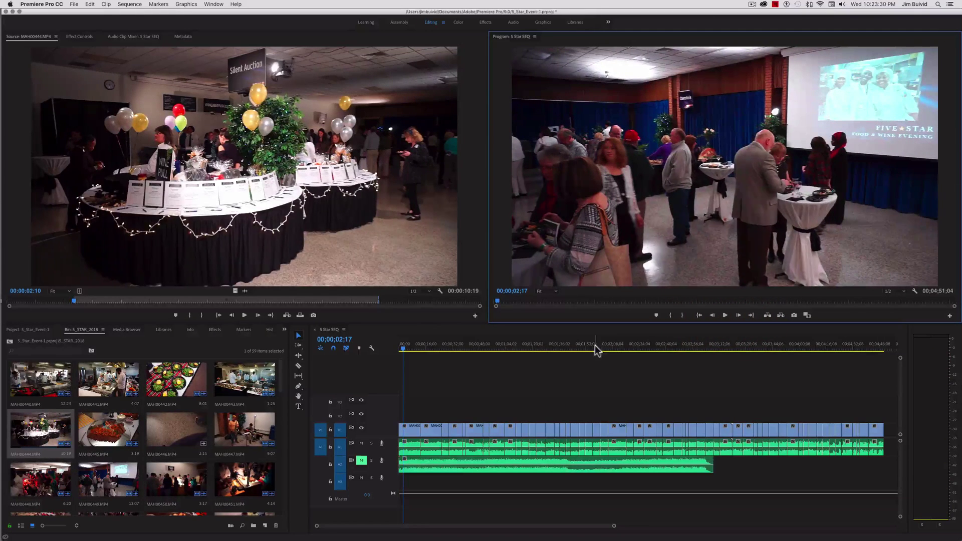
Step: Play a few seconds from 00;00;39;20 to hear the audio on track A1 at that point
click(465, 346)
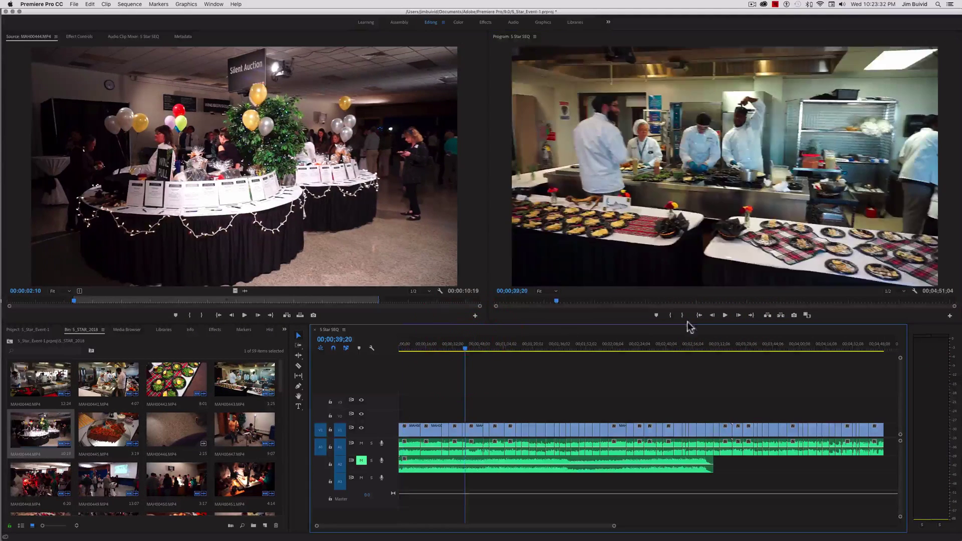
click(725, 315)
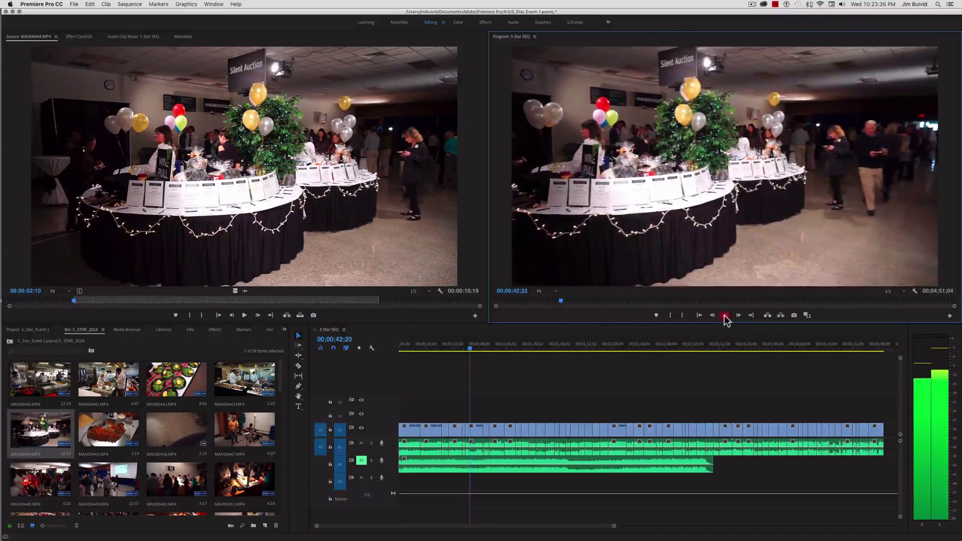
click(725, 316)
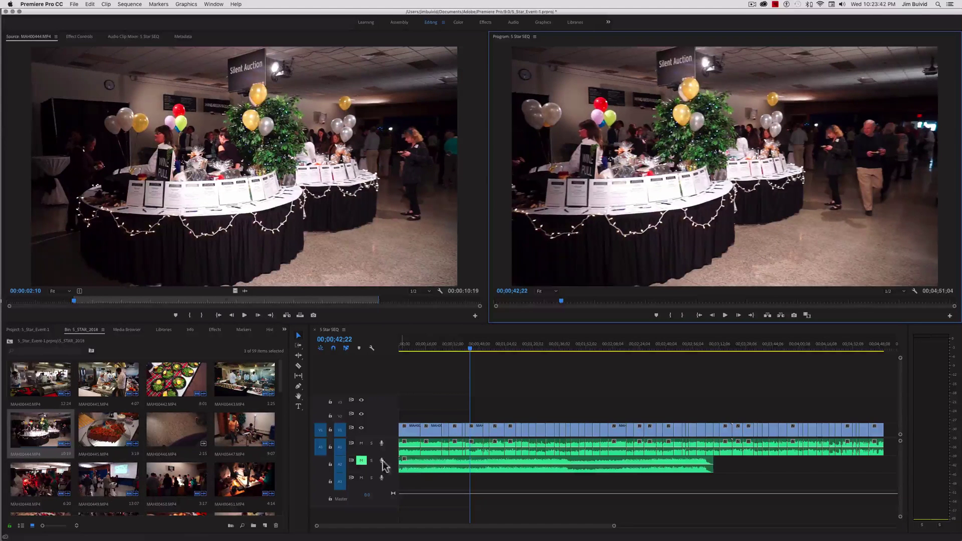
Step: Mute audio track A1, unmute track A2, and play on briefly to hear track A2 alone
click(361, 442)
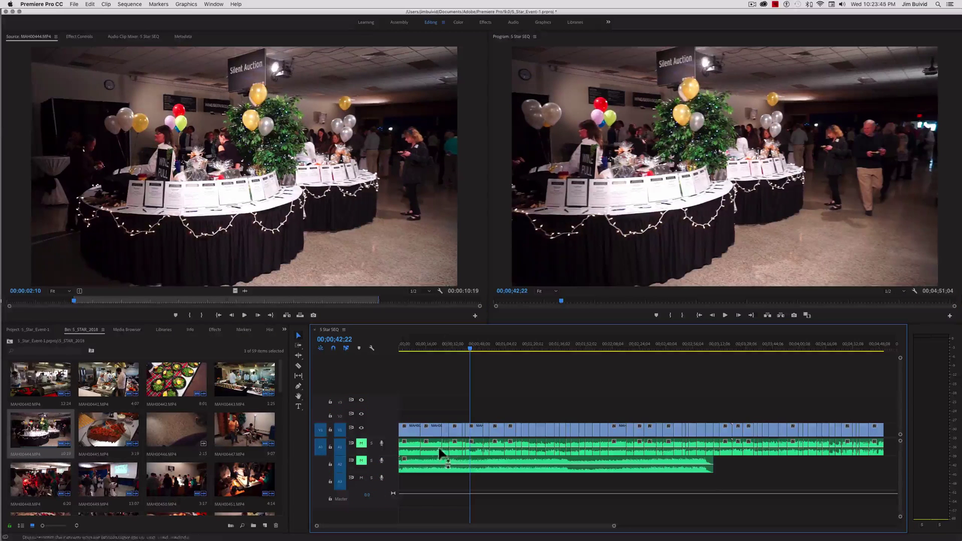
click(361, 460)
click(725, 315)
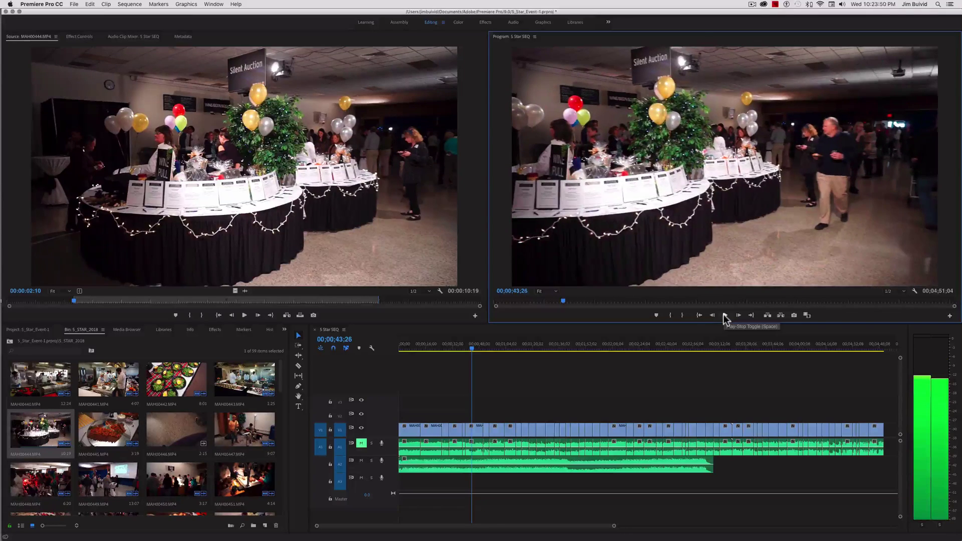
click(724, 315)
click(724, 315)
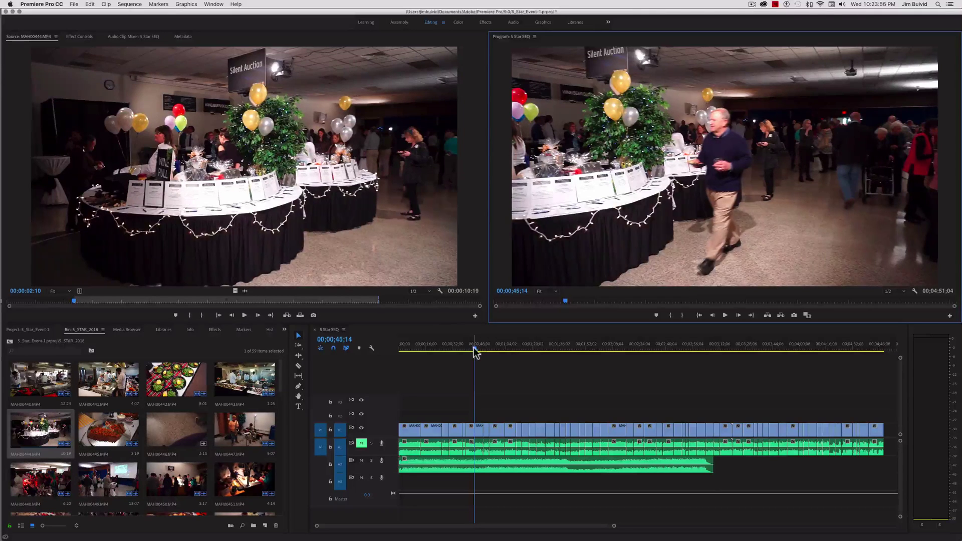
Step: Mute audio track A2 as well, scrub through the sequence from its end, and return the playhead to 00;00;00;00
drag(475, 352, 386, 350)
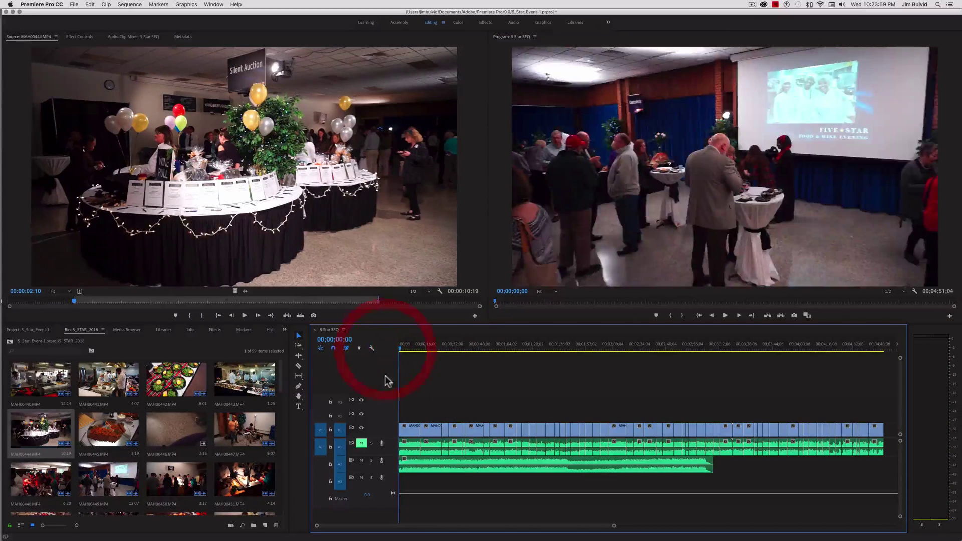
click(360, 459)
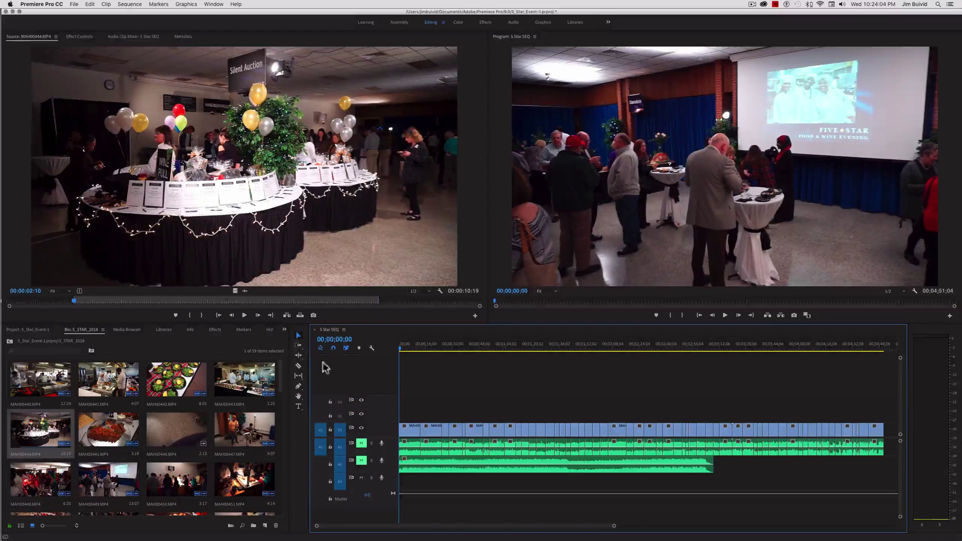
click(882, 350)
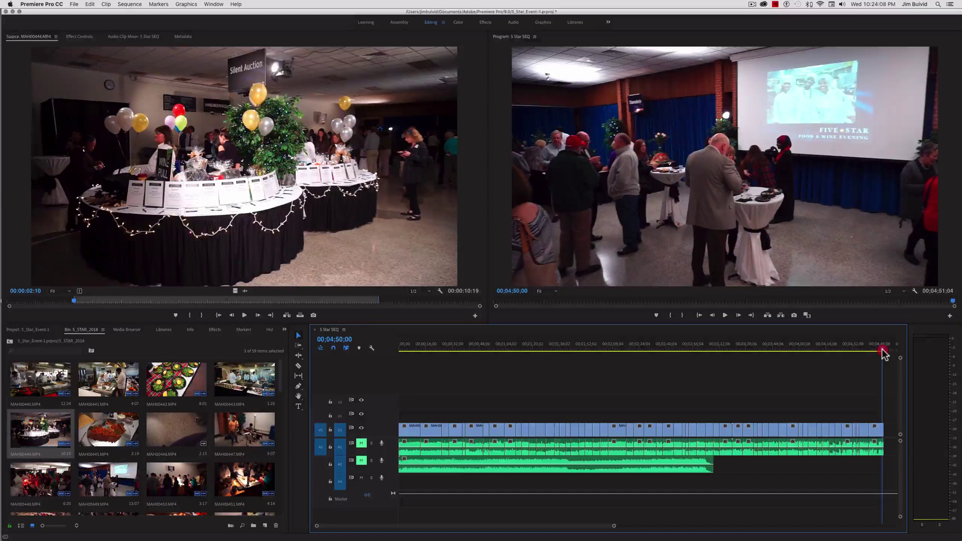
drag(883, 351, 381, 348)
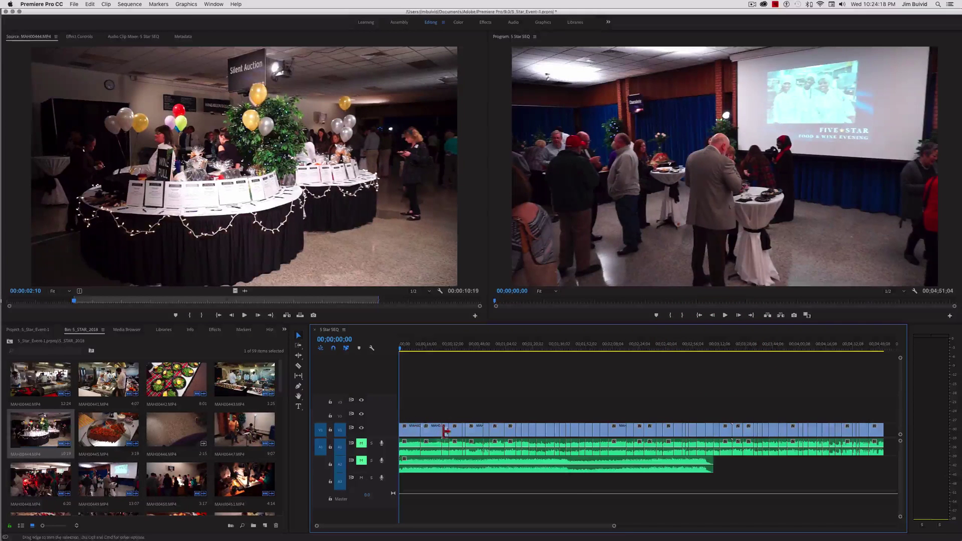
Step: Play the first clip, MAH00449.MP4, from its start and park the playhead at 00;00;09;13 as the new out point
drag(614, 527, 501, 526)
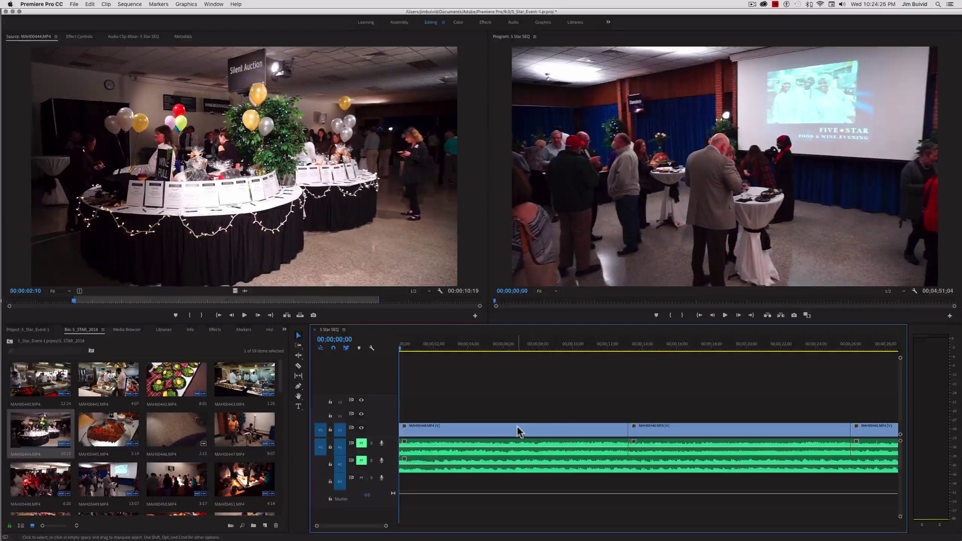
click(725, 315)
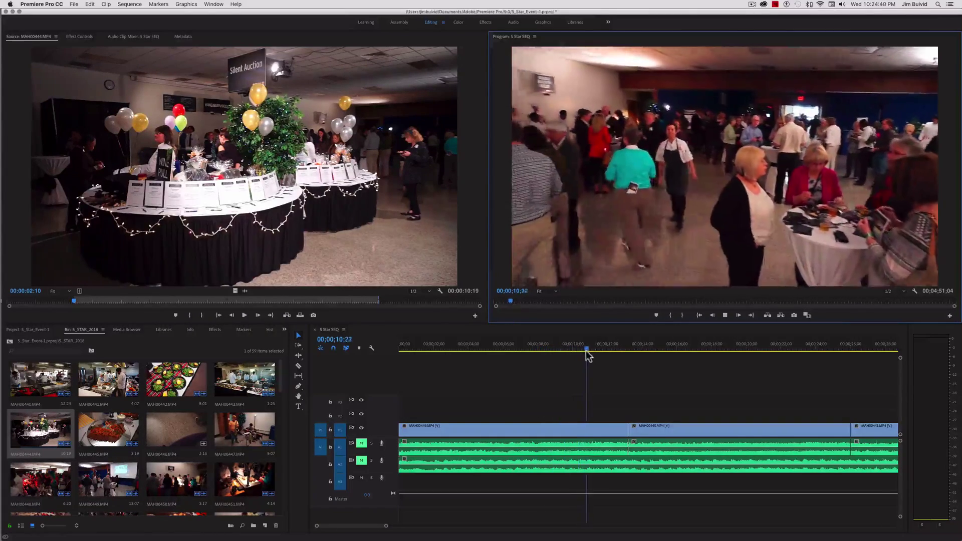
key(space)
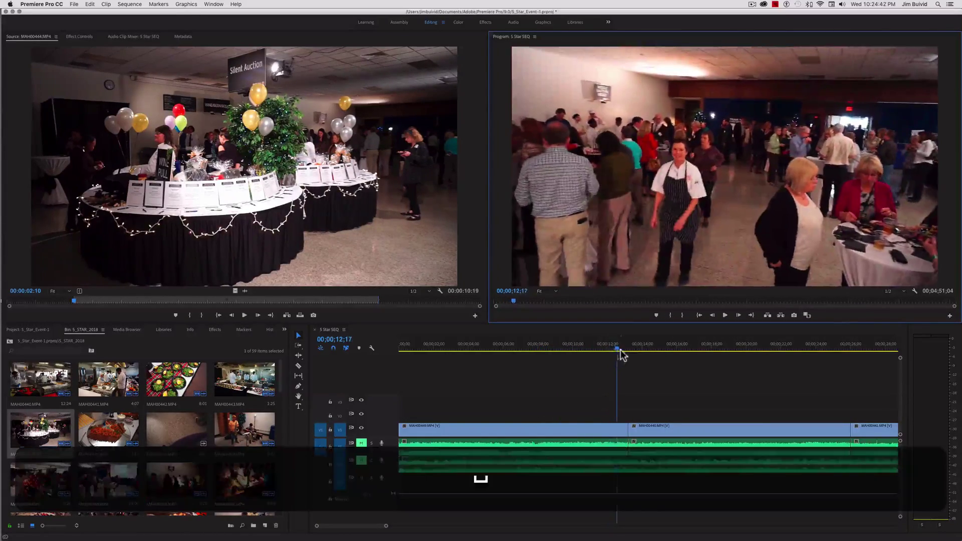
drag(617, 349, 563, 343)
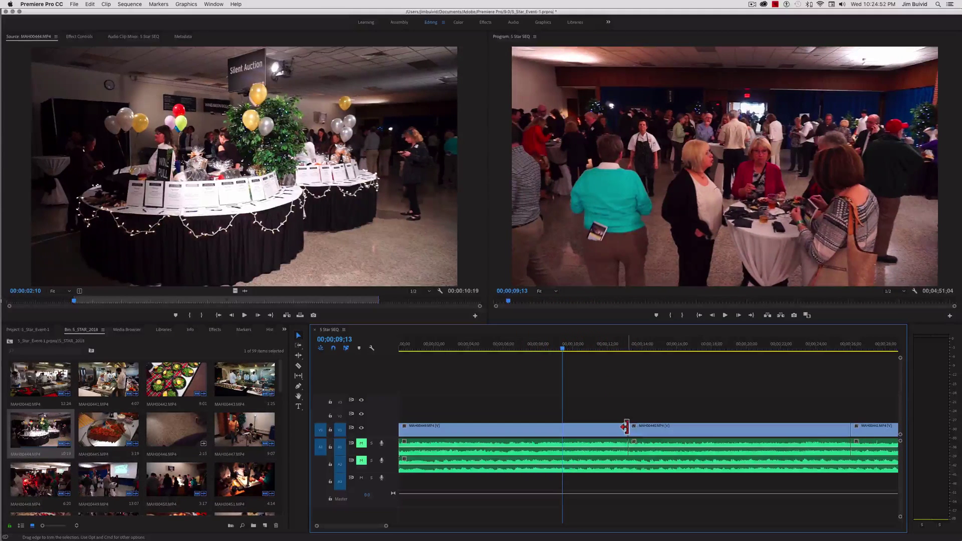
Step: Trim the end of MAH00449.MP4 to 00;00;09;13 with the Selection tool and delete the resulting gap
click(299, 335)
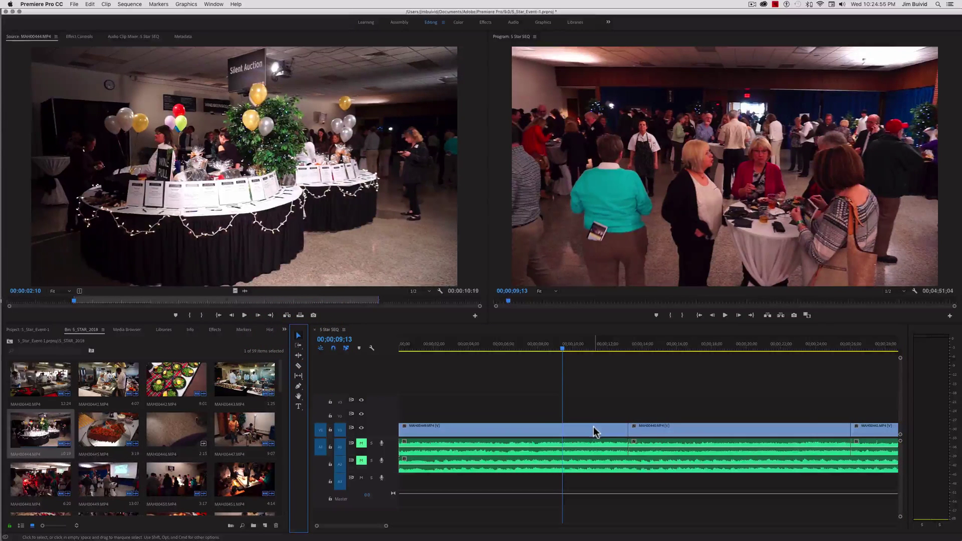
drag(626, 430, 561, 430)
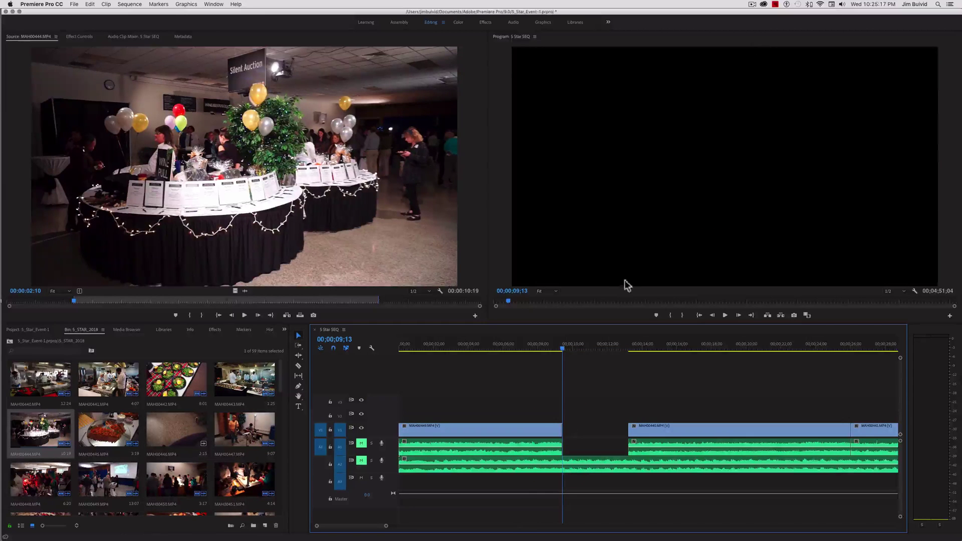
click(594, 429)
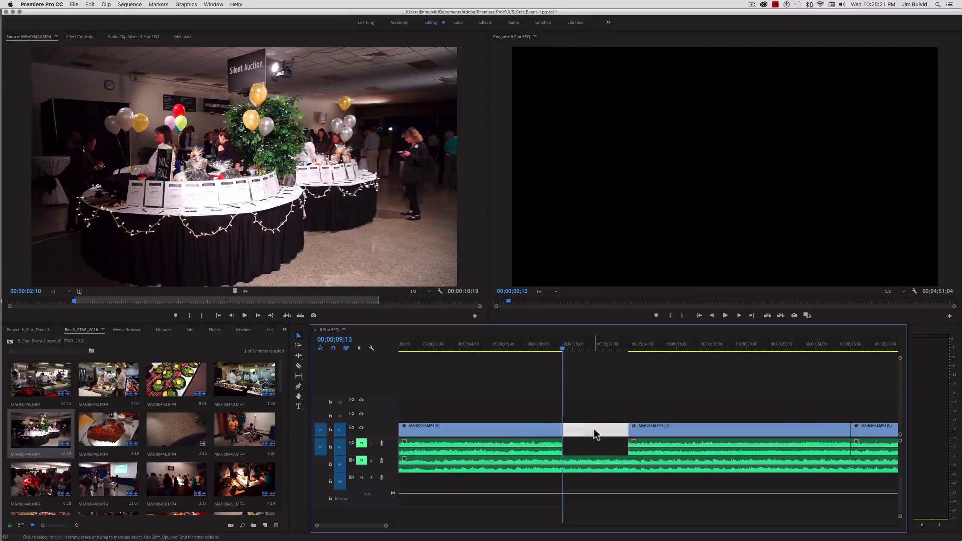
key(BackSpace)
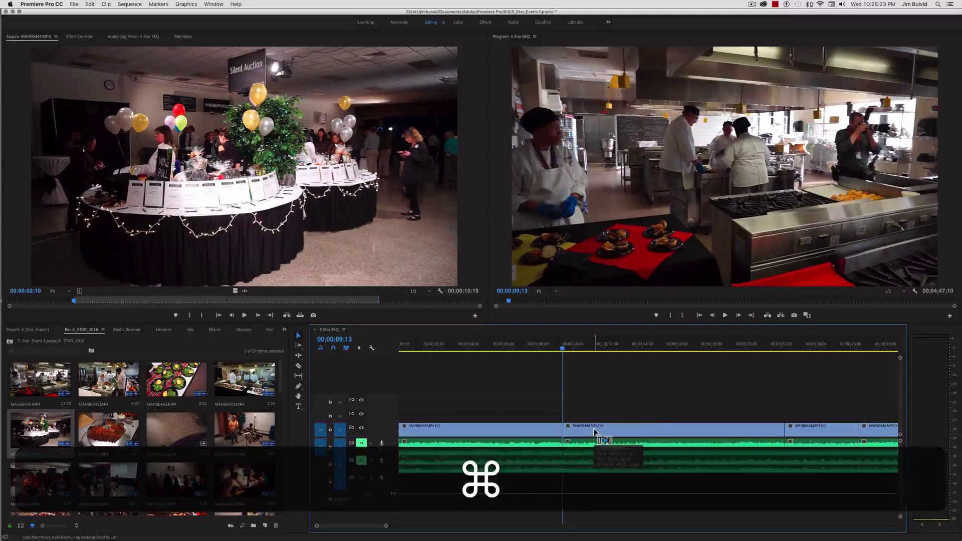
Step: Undo the gap deletion and the end trim of MAH00449.MP4
key(super+z)
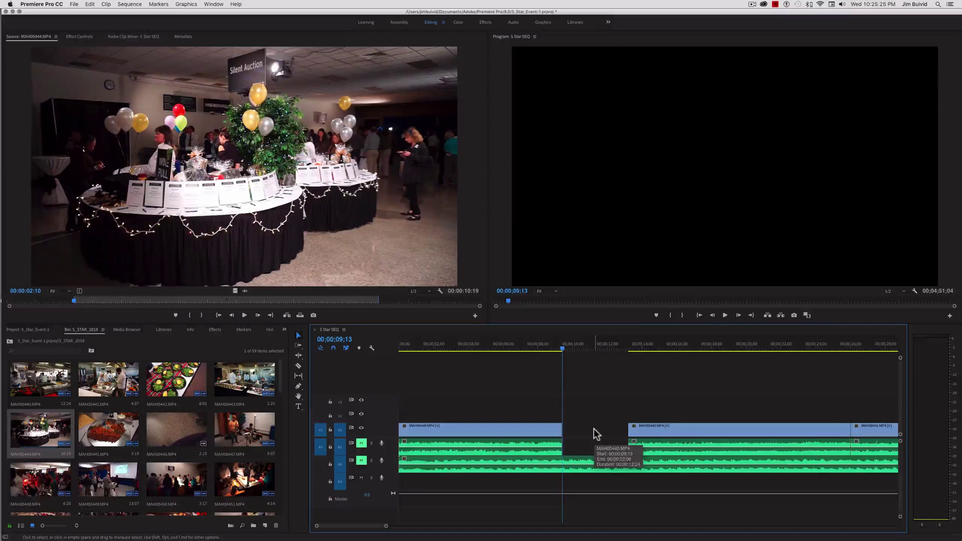
key(super+z)
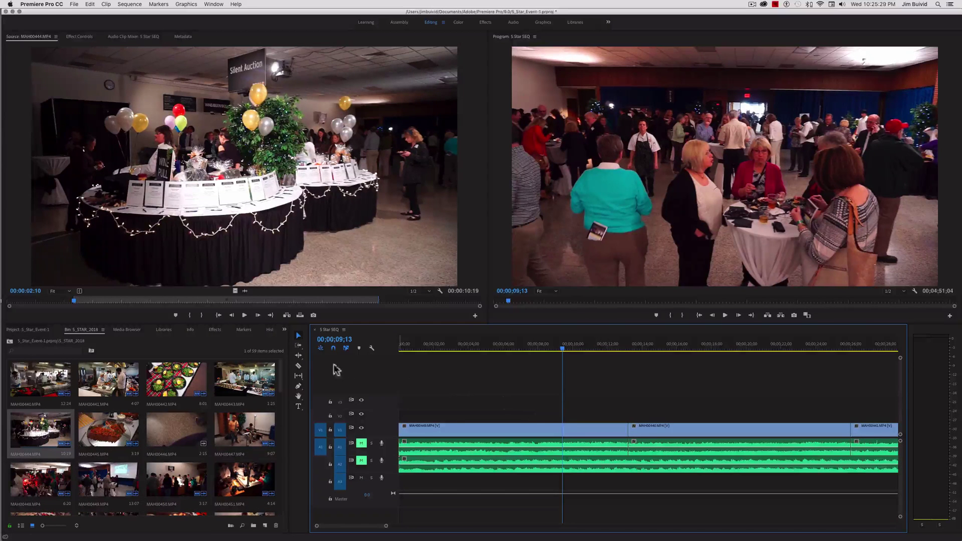
Step: Ripple-trim the end of MAH00449.MP4 to the playhead at 00;00;09;13 with the Ripple Edit tool
click(298, 358)
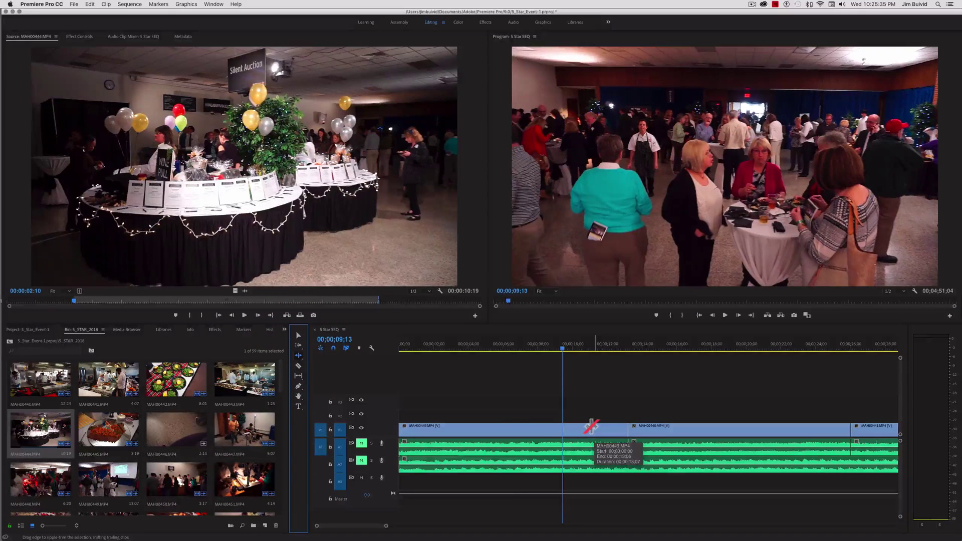
key(alt+super+equal)
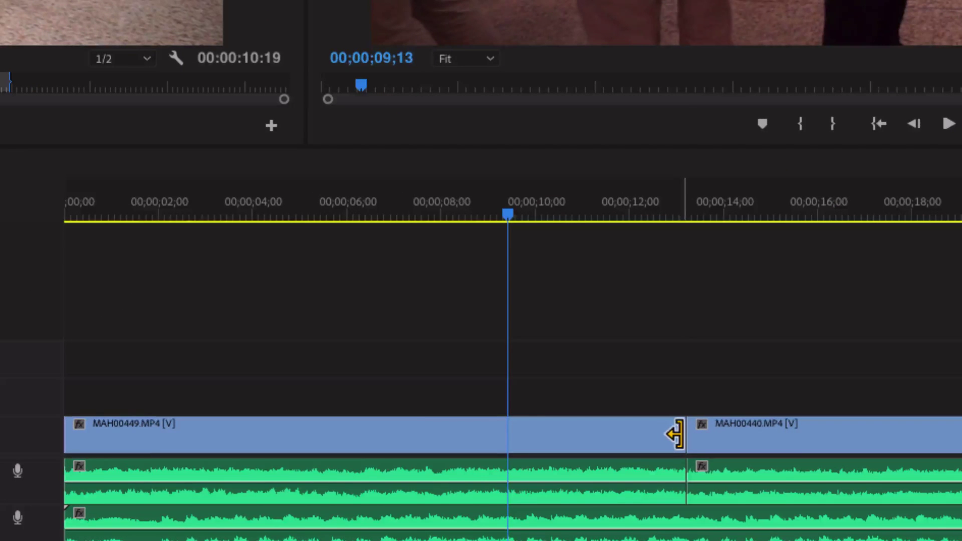
drag(675, 434, 507, 430)
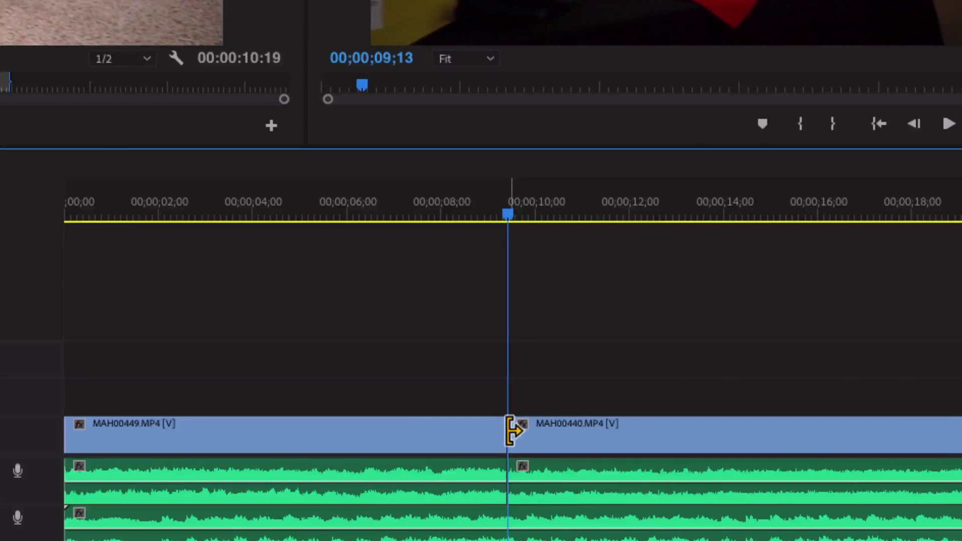
key(alt+super+minus)
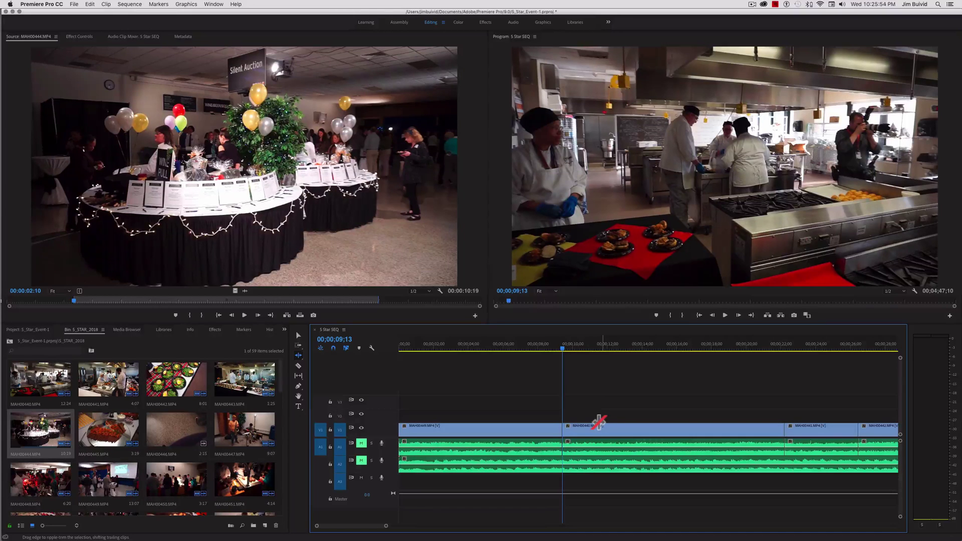
Step: Trim the start of MAH00449.MP4 to 00;00;01;04 with the Selection tool and delete the gap before it
click(299, 336)
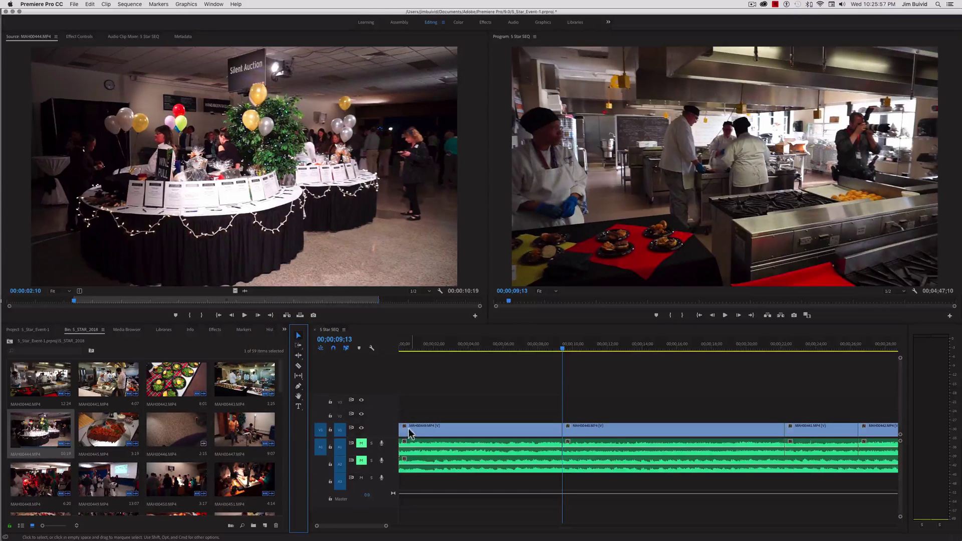
drag(563, 349, 419, 351)
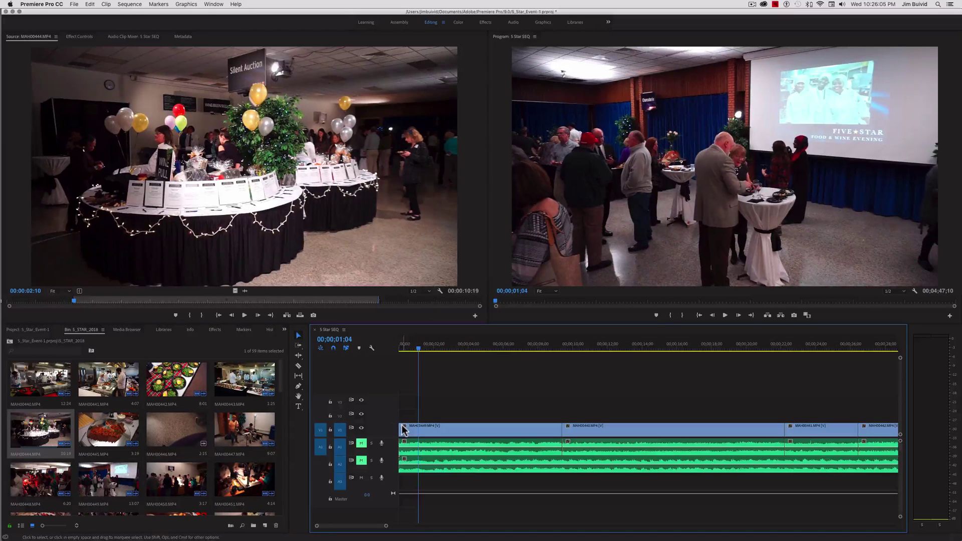
drag(401, 427, 415, 433)
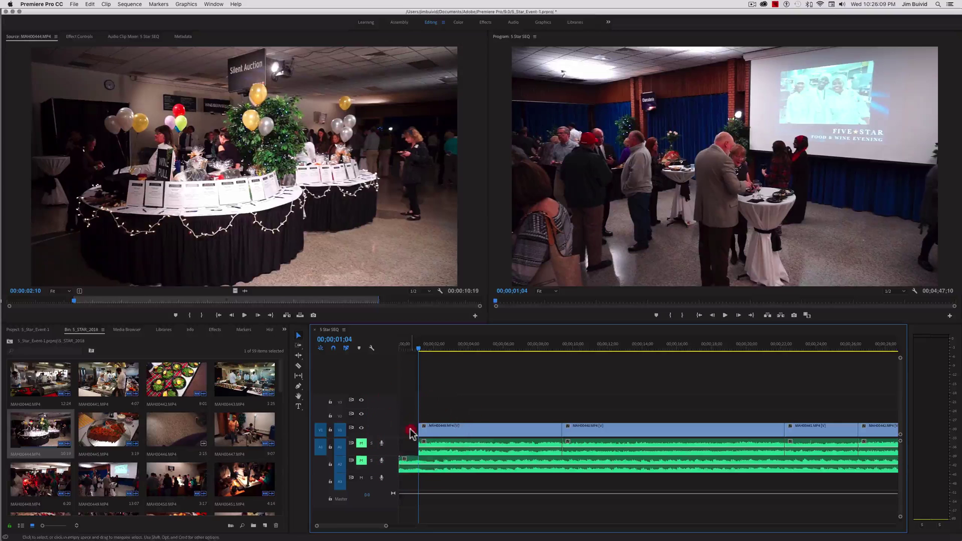
click(409, 431)
key(BackSpace)
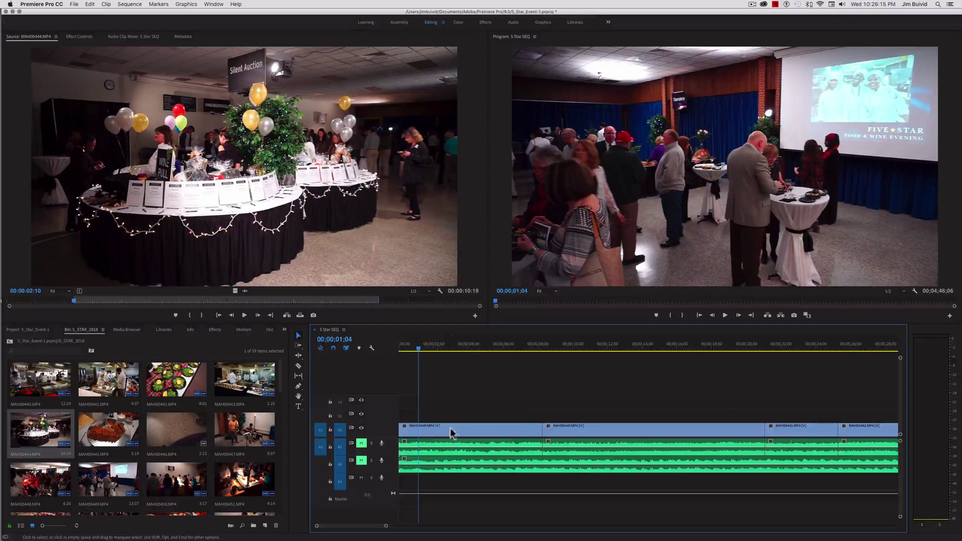
Step: Ripple-trim the end of the second clip to 00;00;19;20 with the Ripple Edit tool
click(545, 358)
key(space)
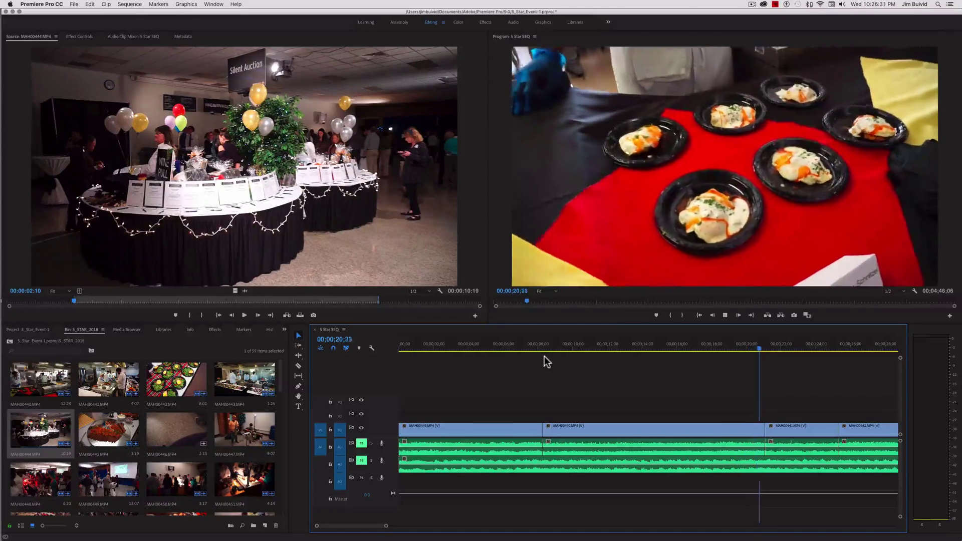
key(space)
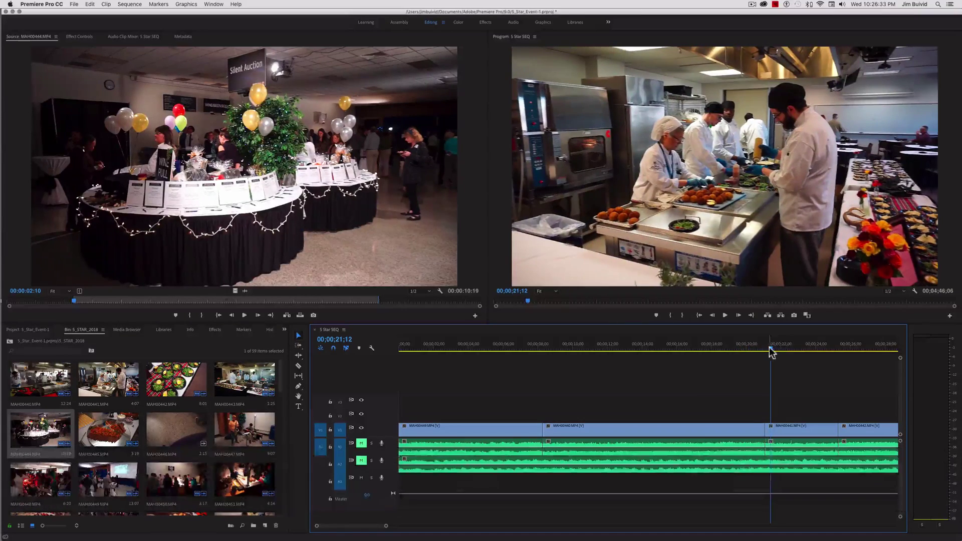
drag(769, 348, 731, 352)
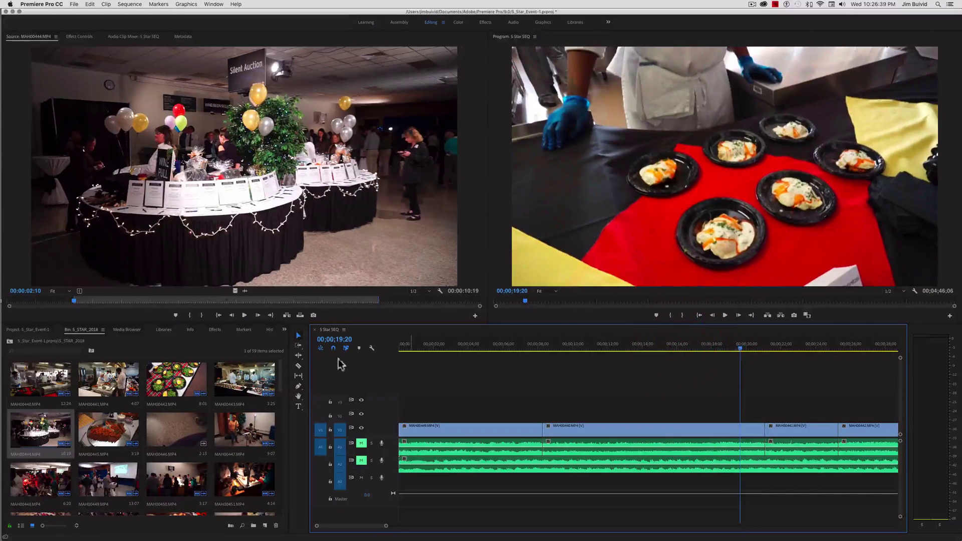
click(300, 356)
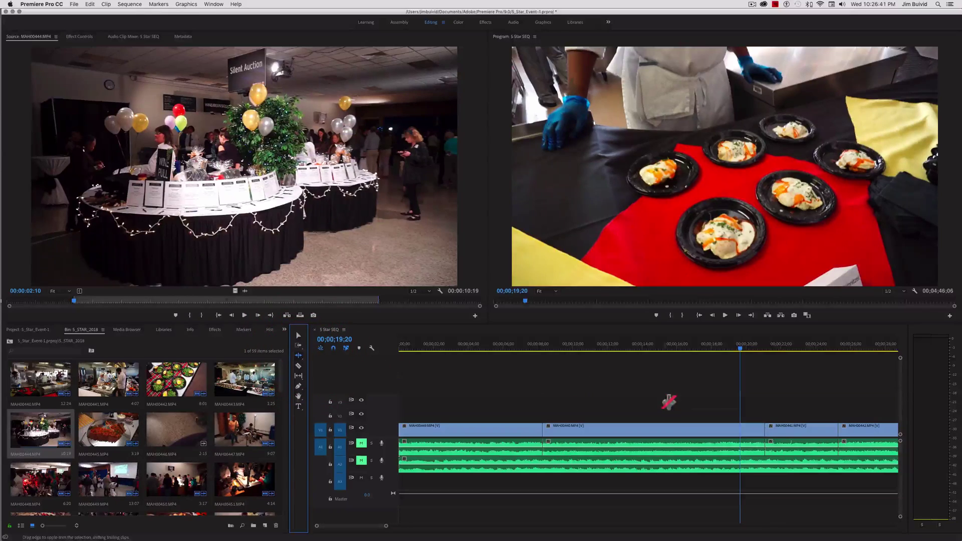
drag(761, 428, 740, 427)
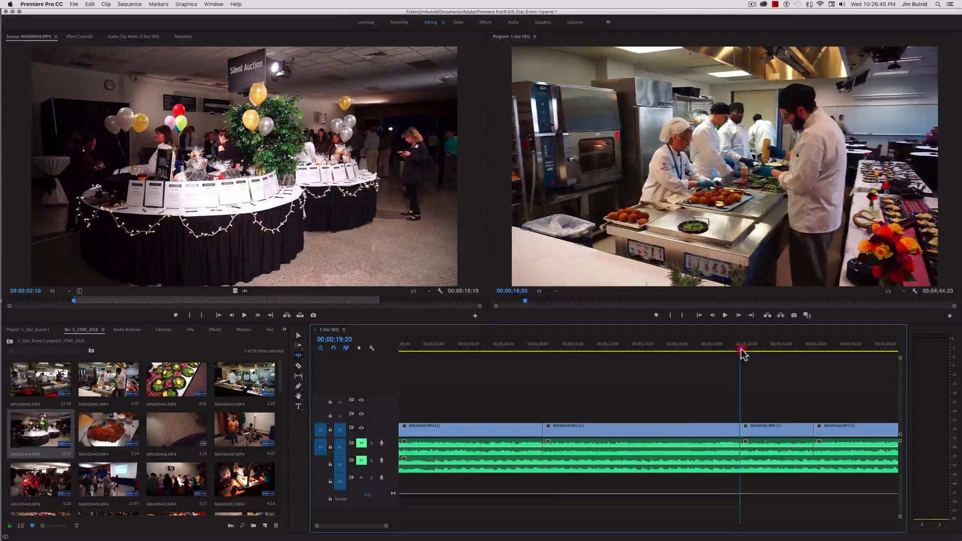
Step: Ripple-trim the start of the second clip up to the frame at 00;00;11;03
drag(742, 353, 593, 358)
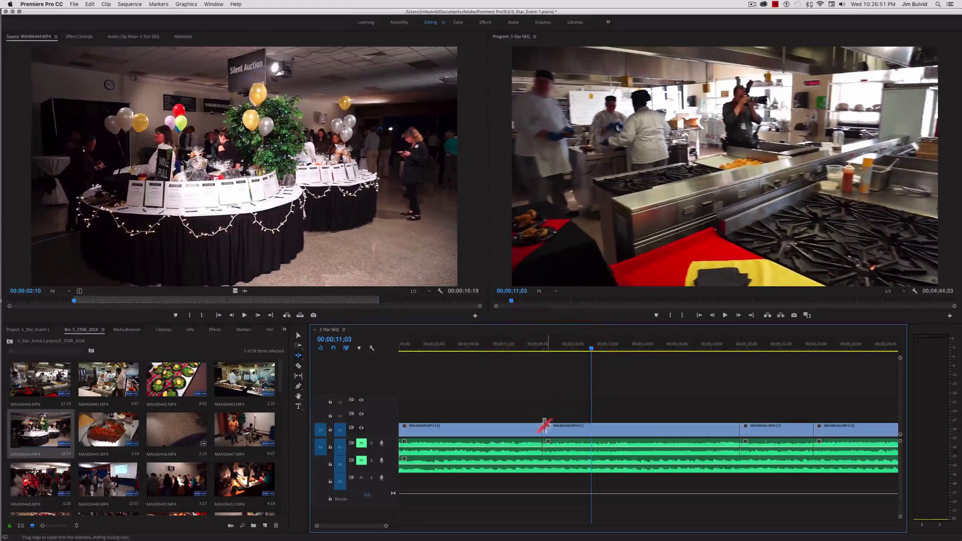
drag(546, 430, 594, 430)
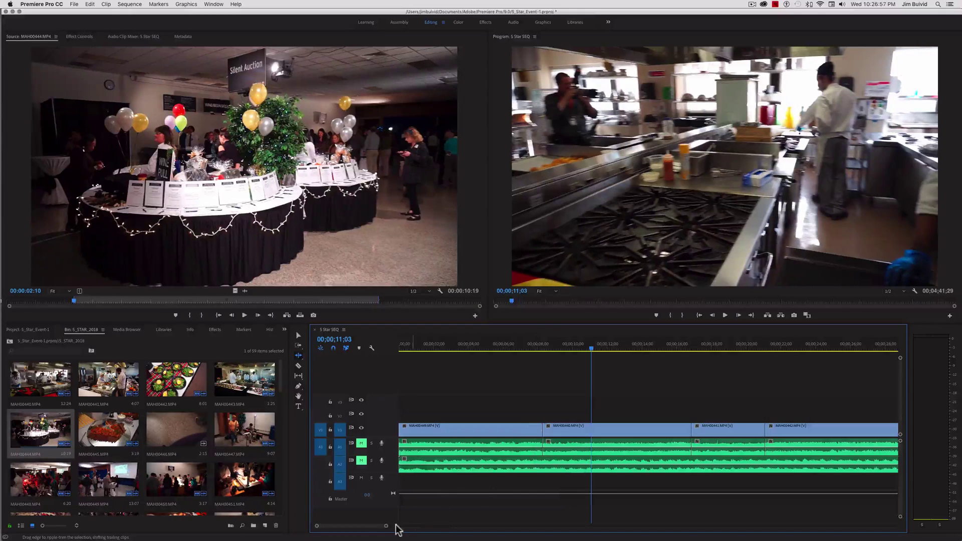
Step: Ripple-trim the end of the clip showing crepes on plaid cloth to 00;00;27;23
drag(386, 527, 449, 525)
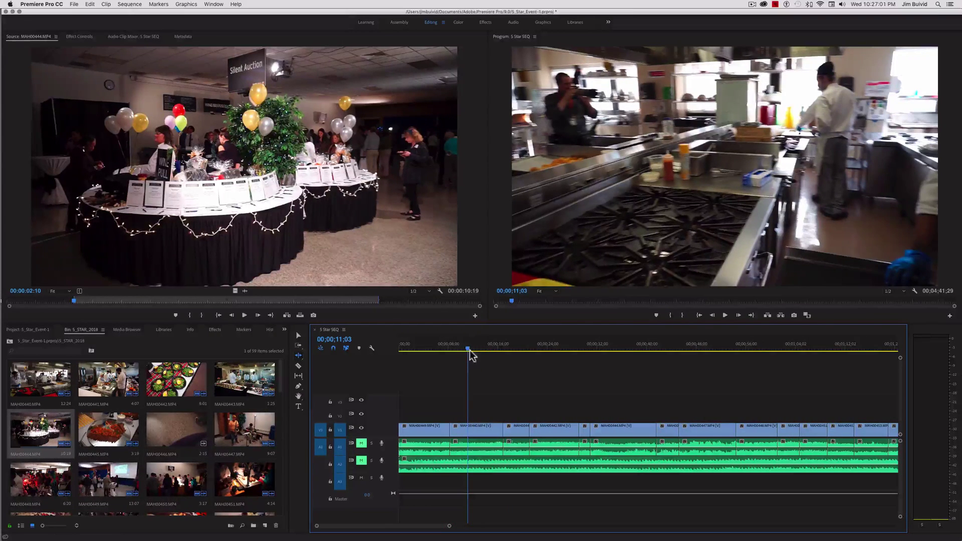
drag(468, 349, 504, 351)
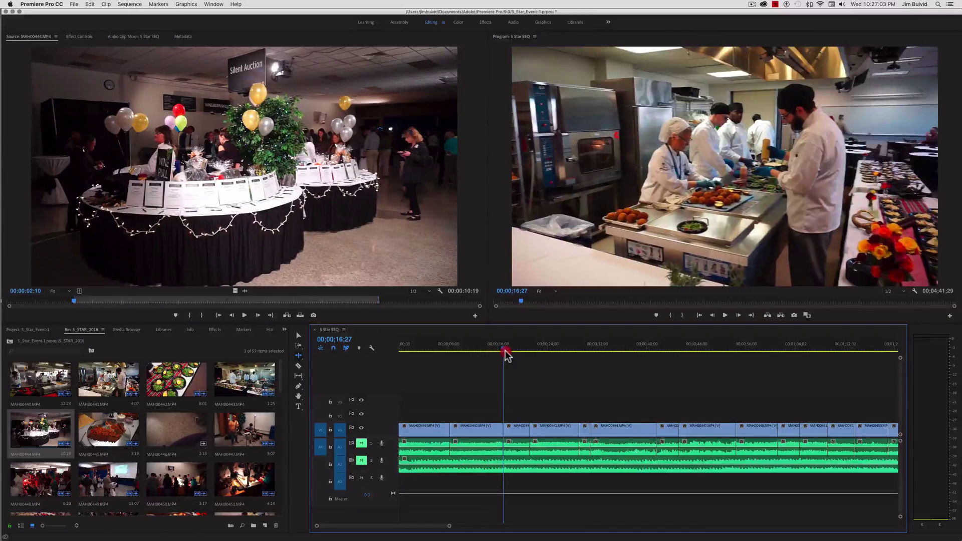
key(space)
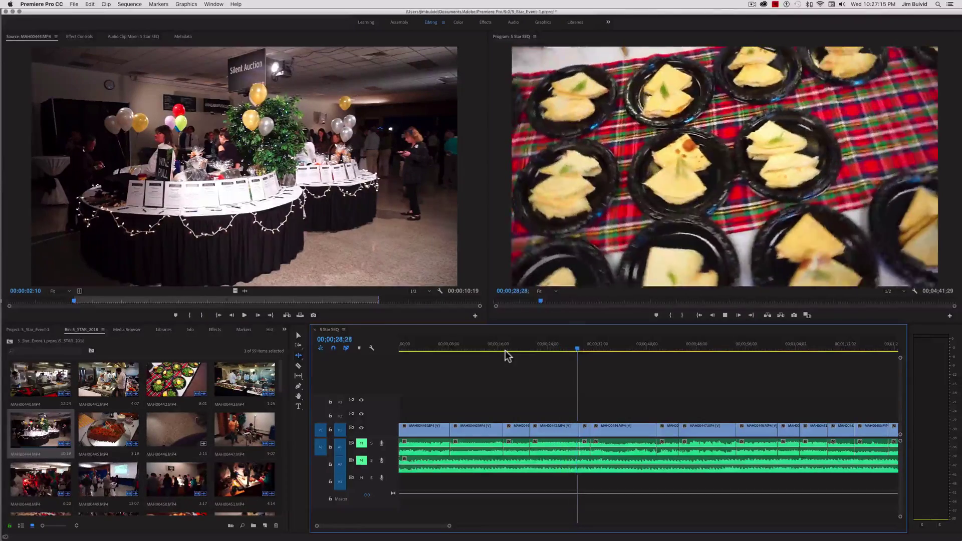
key(space)
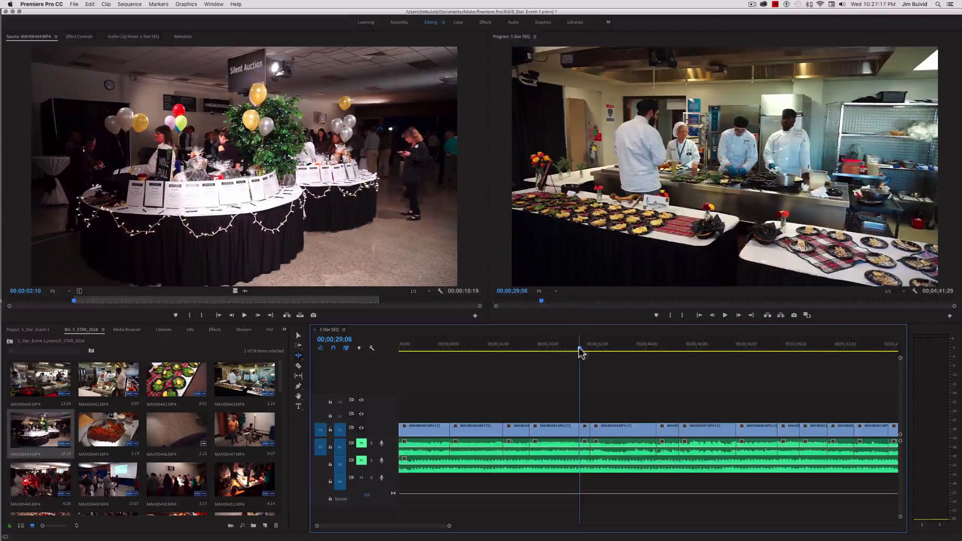
mouse_move(579, 347)
mouse_down()
mouse_move(560, 348)
mouse_move(570, 348)
mouse_up()
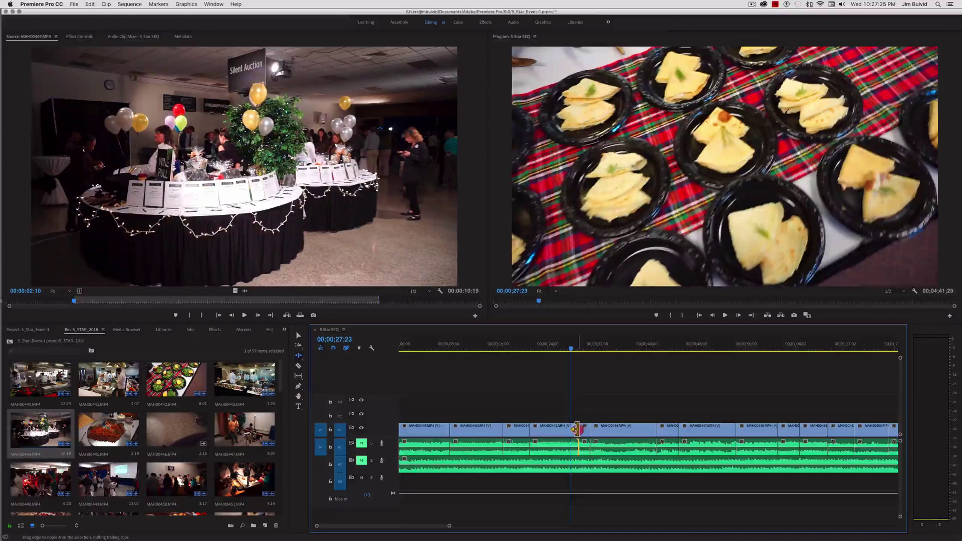
drag(576, 428, 573, 429)
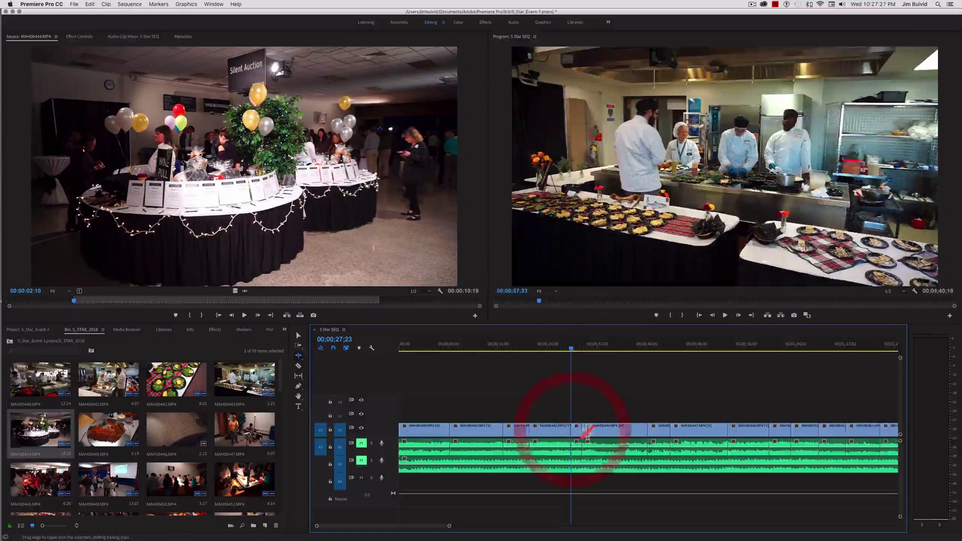
Step: Split the silent auction clip MAH00444.MP4 at 00;00;31;26 and 00;00;38;09 with the Razor tool
key(space)
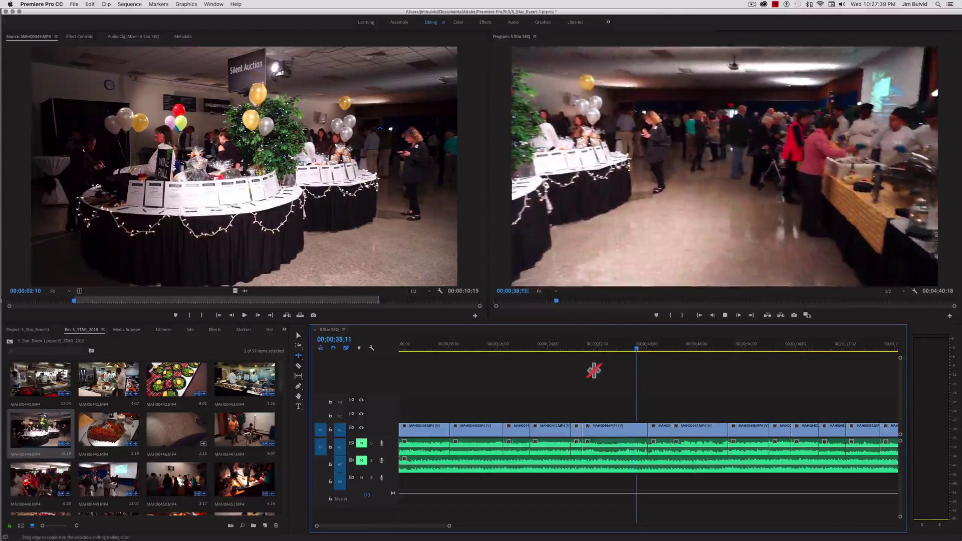
key(space)
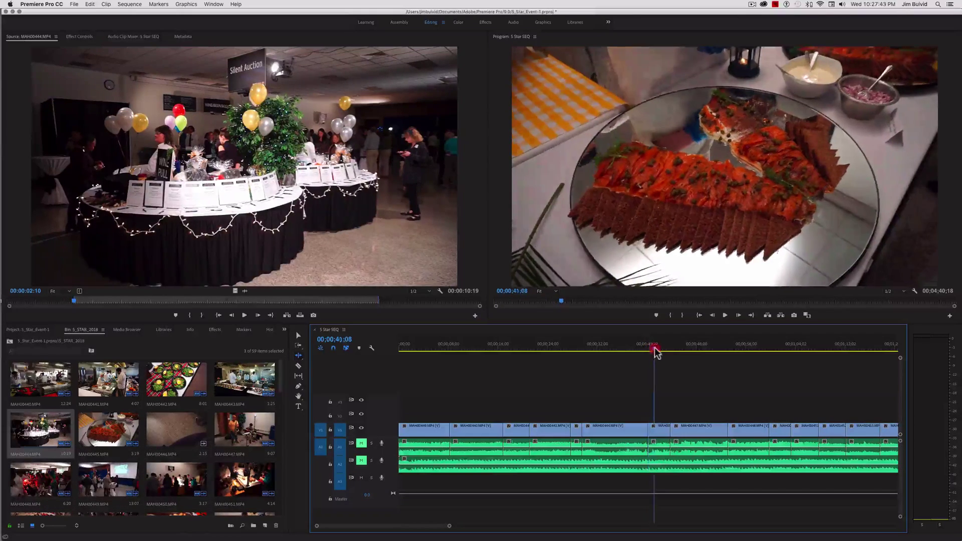
drag(654, 350, 596, 350)
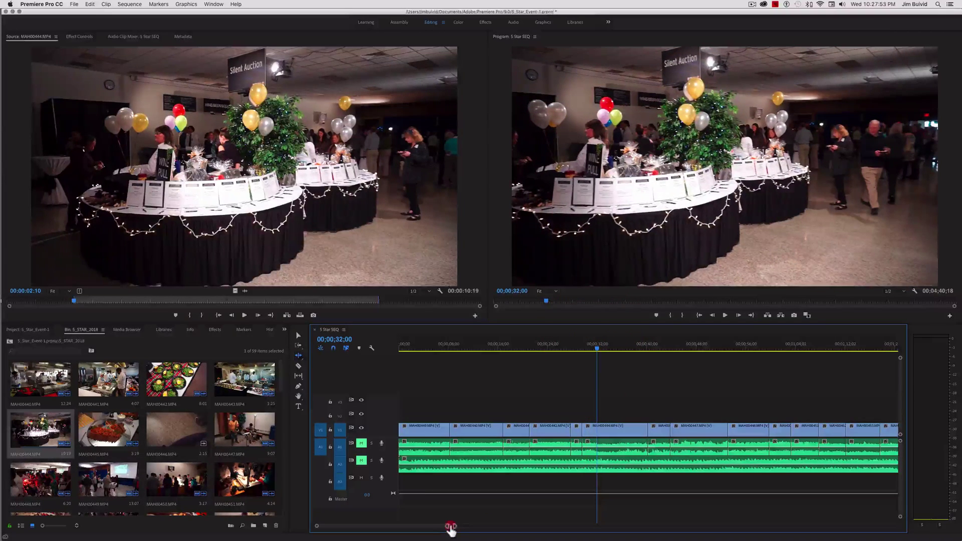
drag(450, 525, 412, 529)
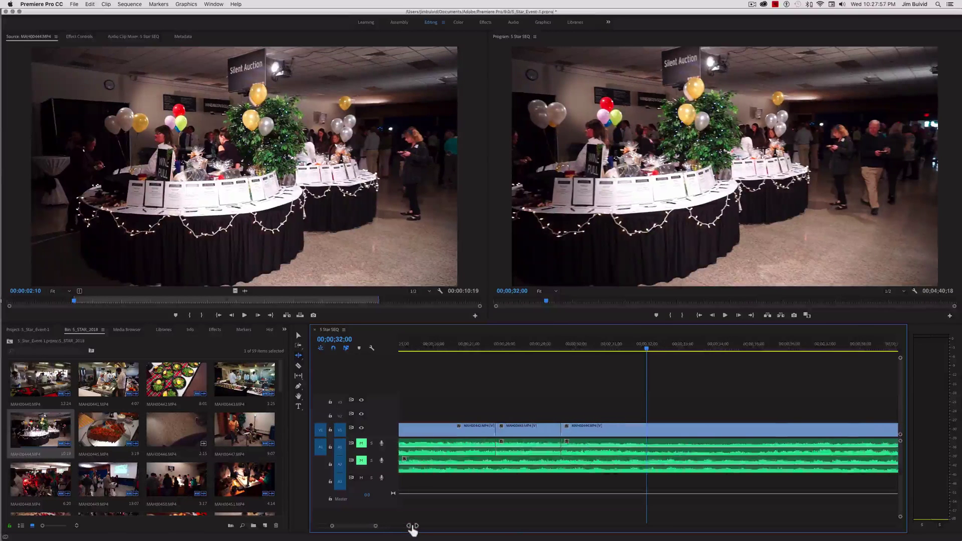
drag(353, 527, 355, 527)
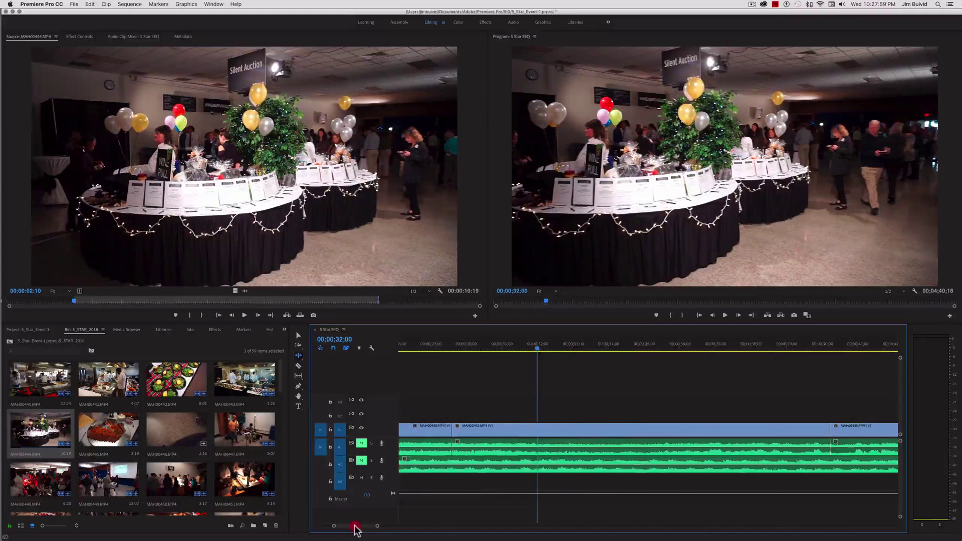
mouse_move(541, 350)
mouse_down()
mouse_move(452, 349)
mouse_move(533, 349)
mouse_up()
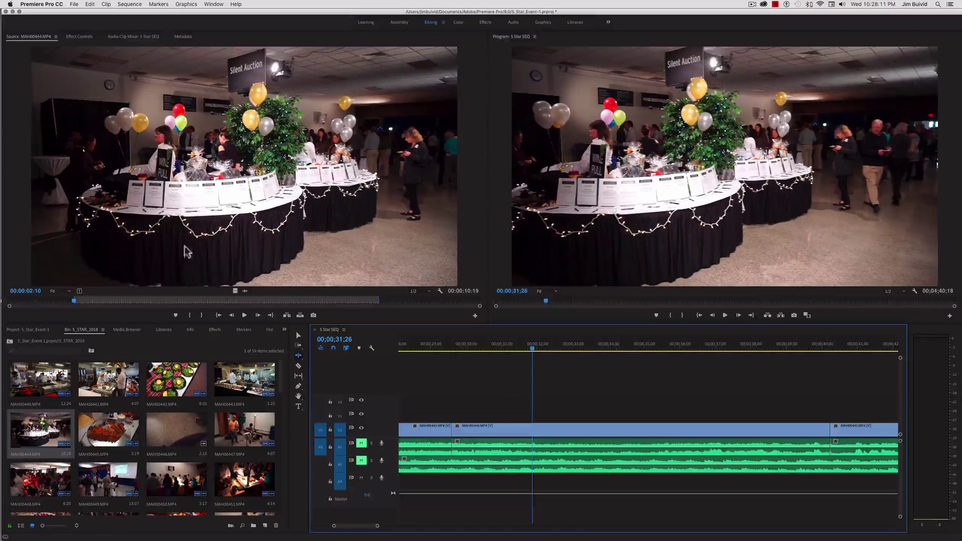
click(298, 371)
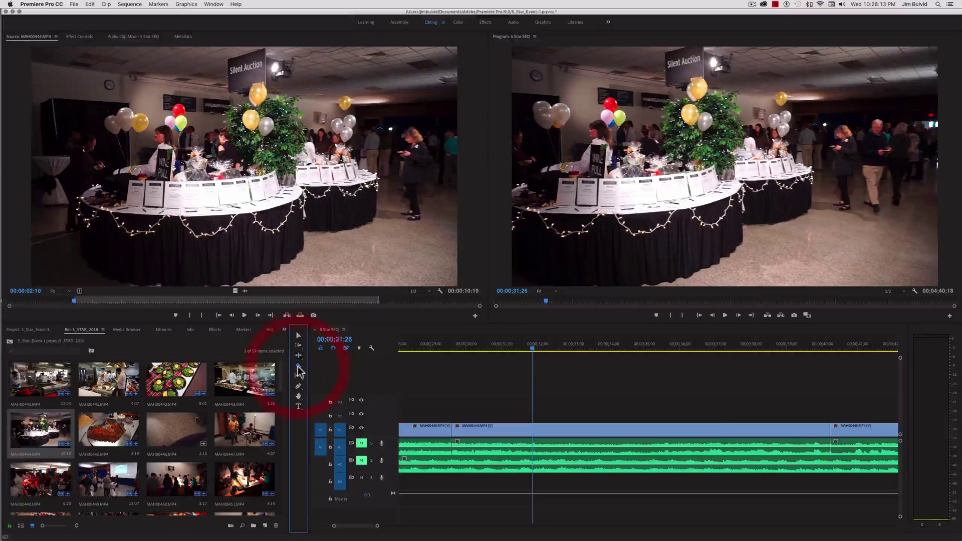
click(529, 432)
drag(533, 352, 761, 357)
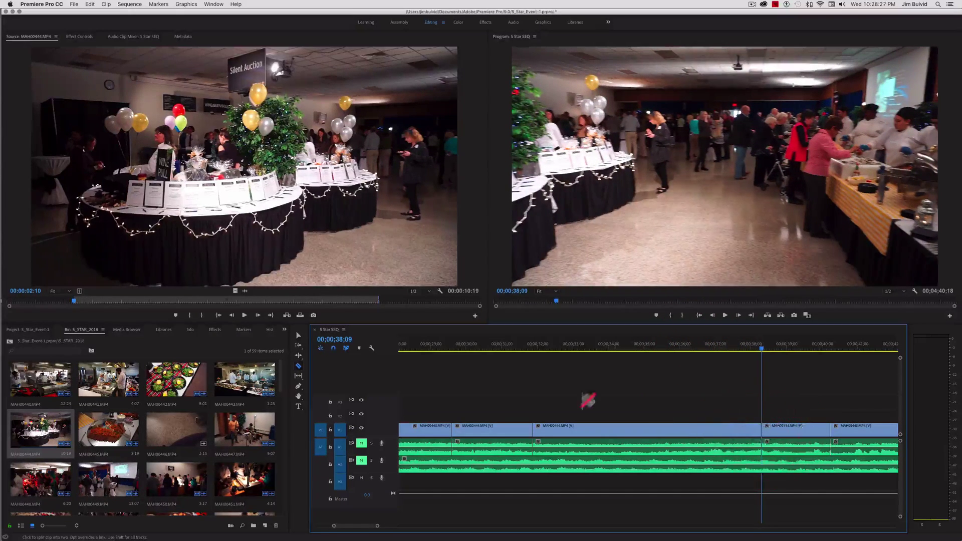
Step: Delete the middle segment of MAH00444.MP4 between the two cuts and close the gap it leaves
click(298, 335)
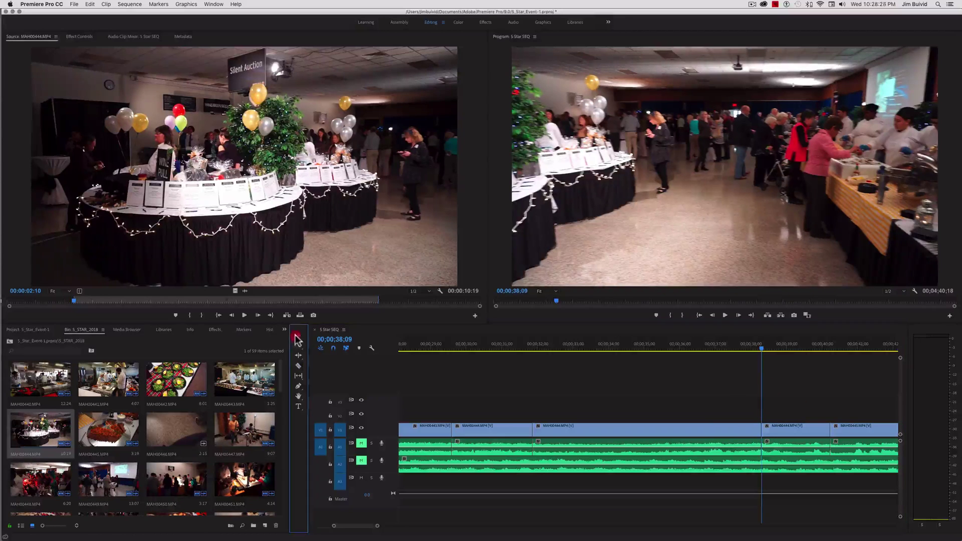
click(657, 430)
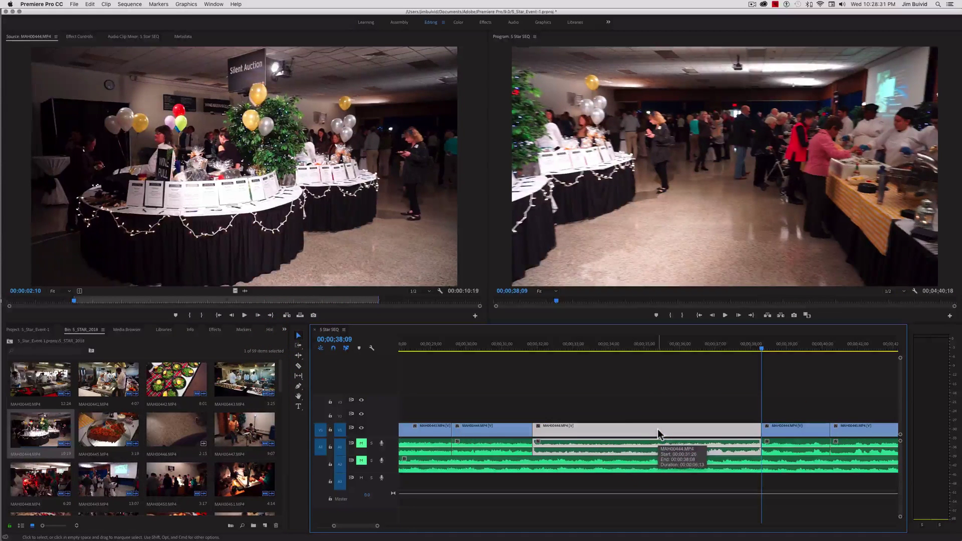
key(BackSpace)
click(657, 429)
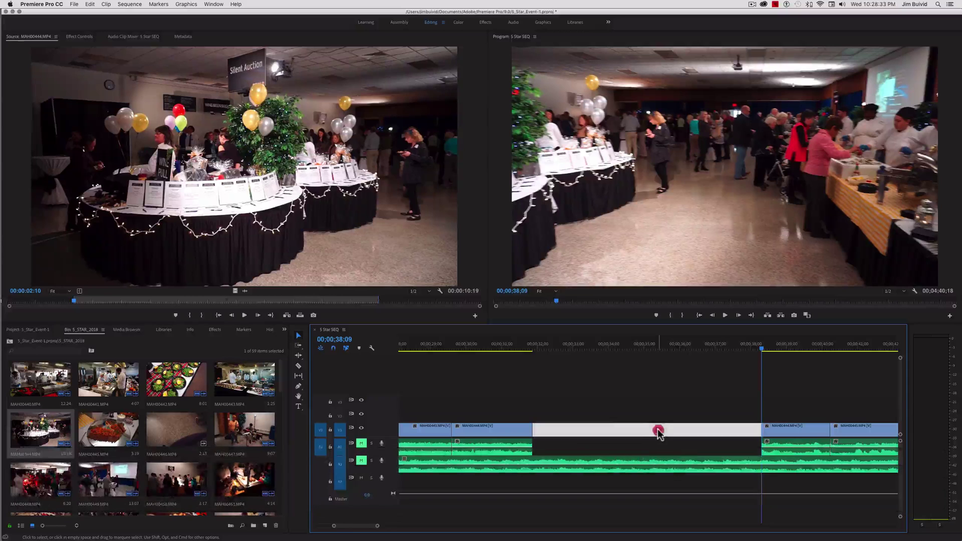
key(BackSpace)
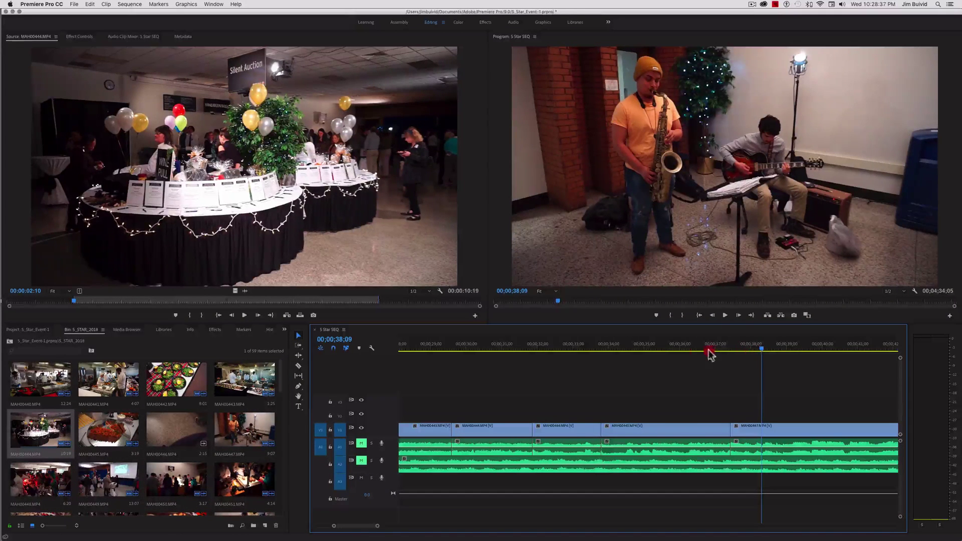
Step: Add a Cross Dissolve at the 00;00;31;26 cut between the two remaining MAH00444.MP4 segments and play back the transition
drag(708, 350, 673, 351)
drag(762, 349, 522, 345)
key(space)
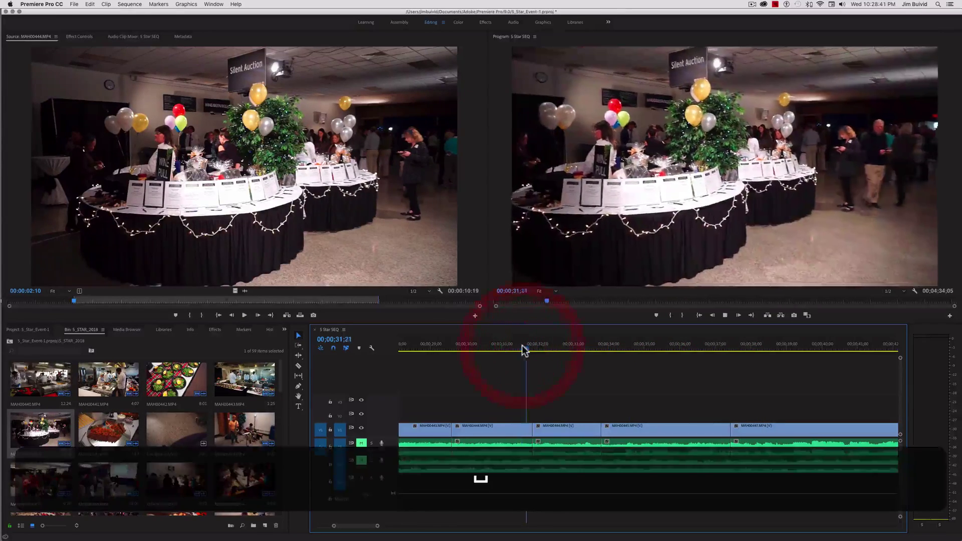
key(space)
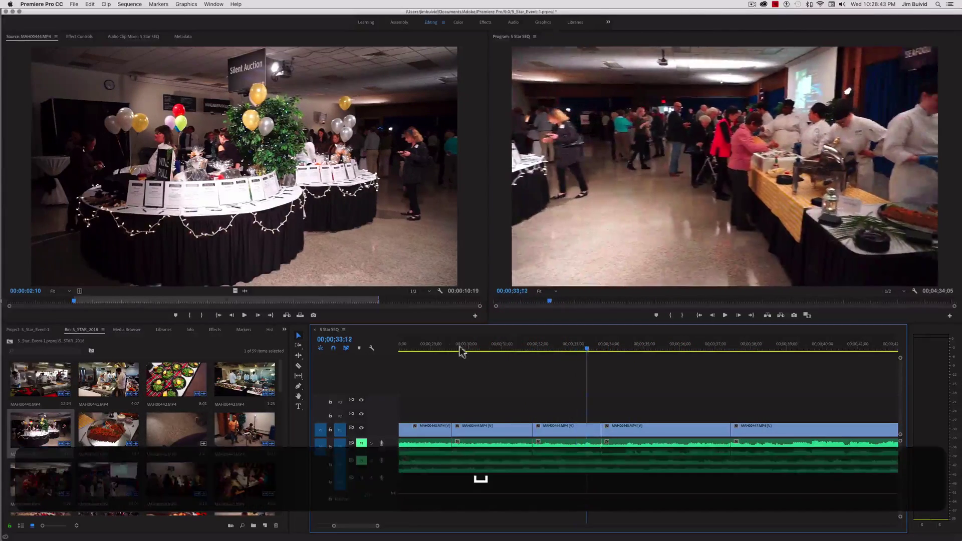
click(441, 349)
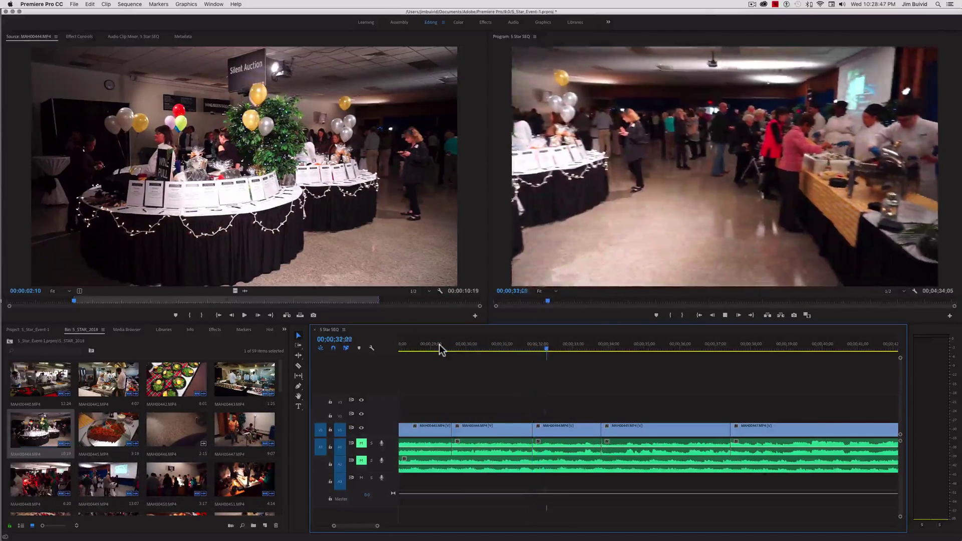
key(space)
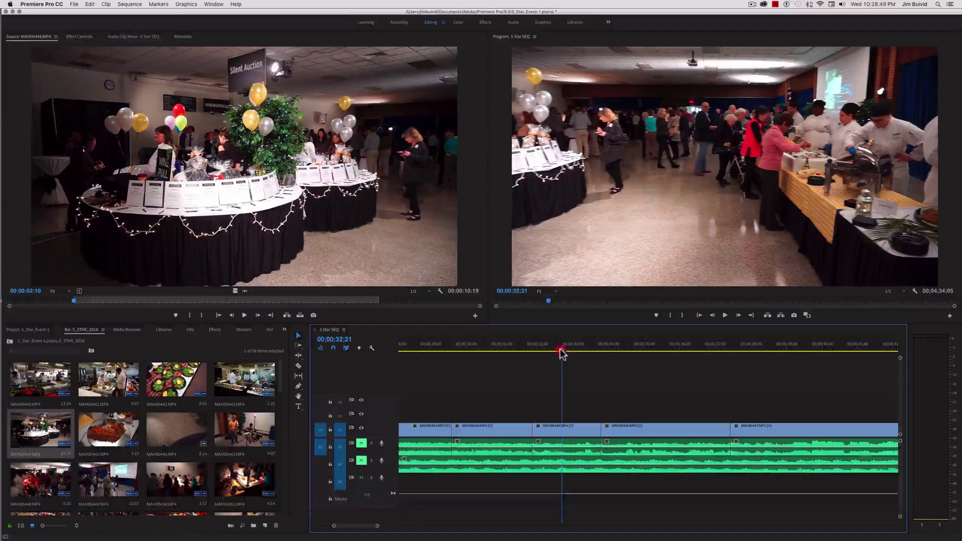
drag(560, 349, 532, 349)
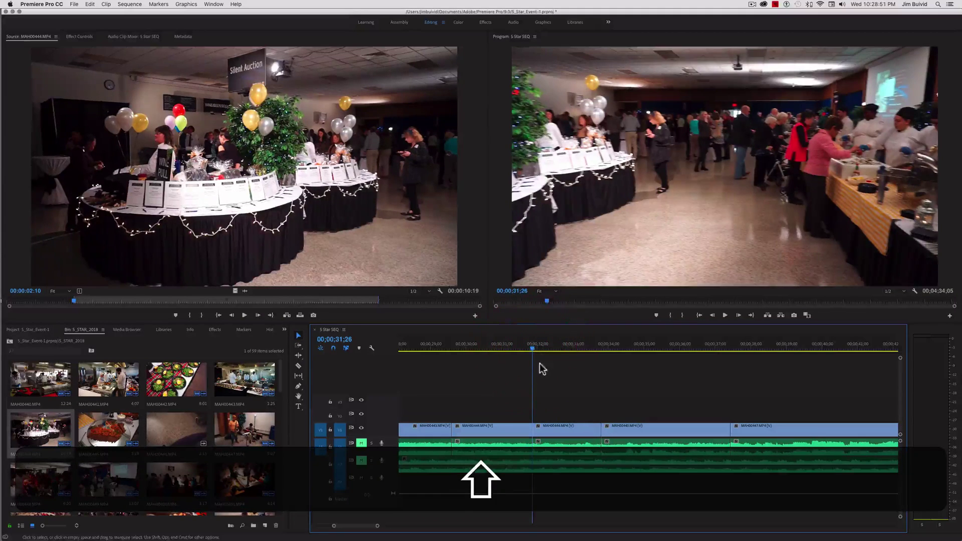
key(super+d)
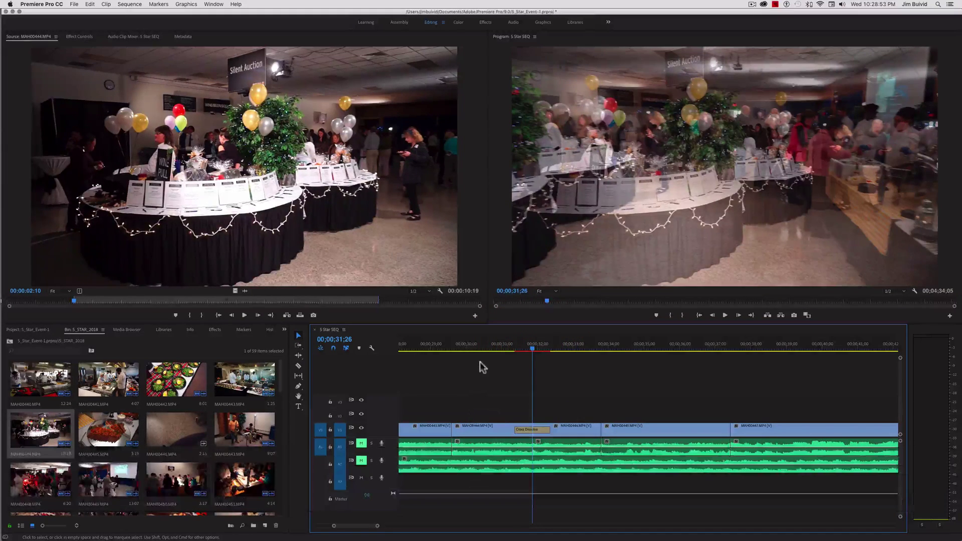
click(491, 348)
key(space)
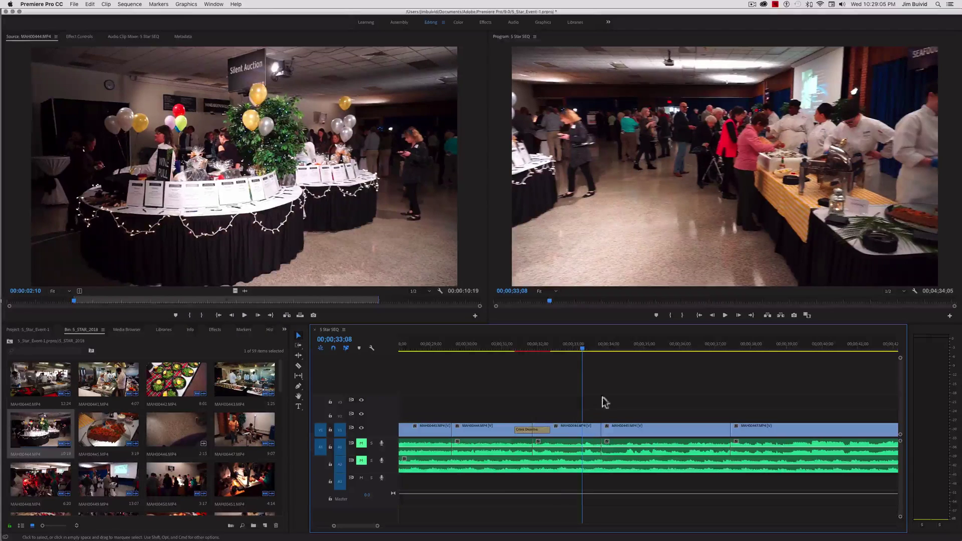
drag(377, 529, 620, 531)
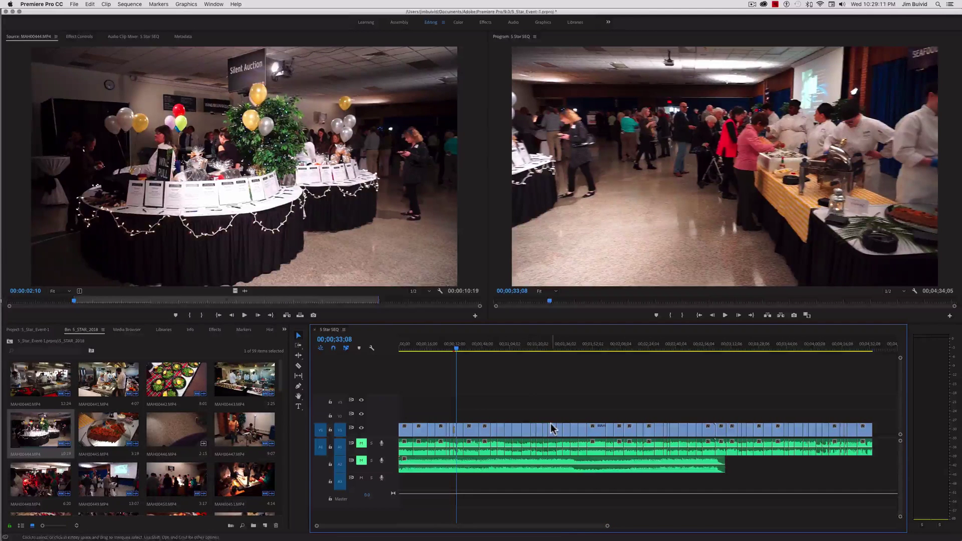